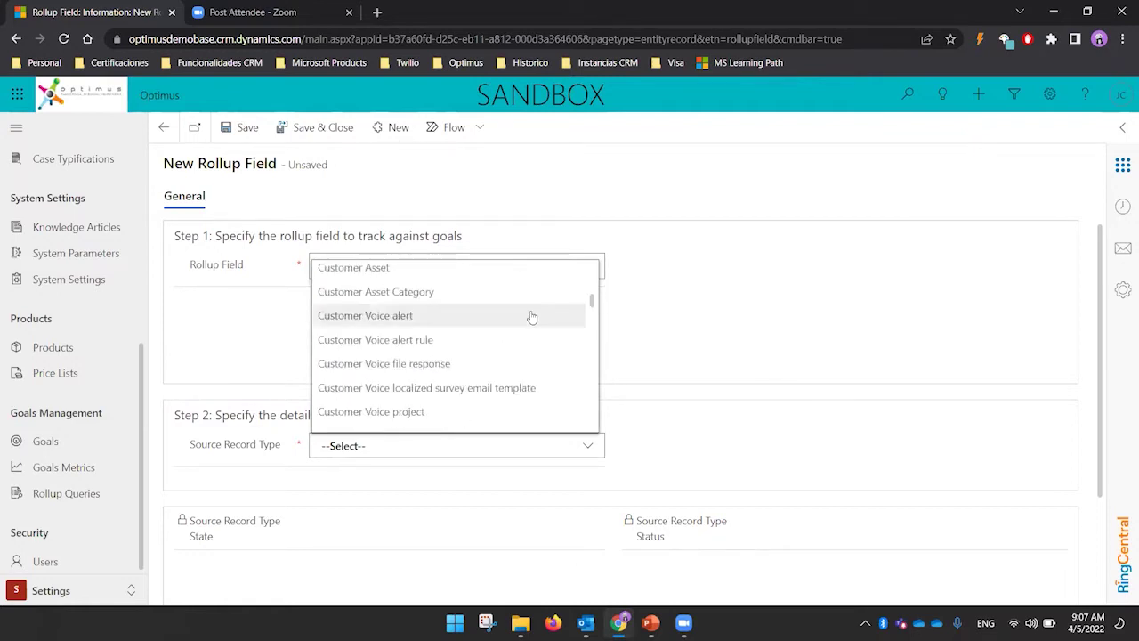
Set the source record type of the new rollup field to Case
scroll(529, 315, up, 5)
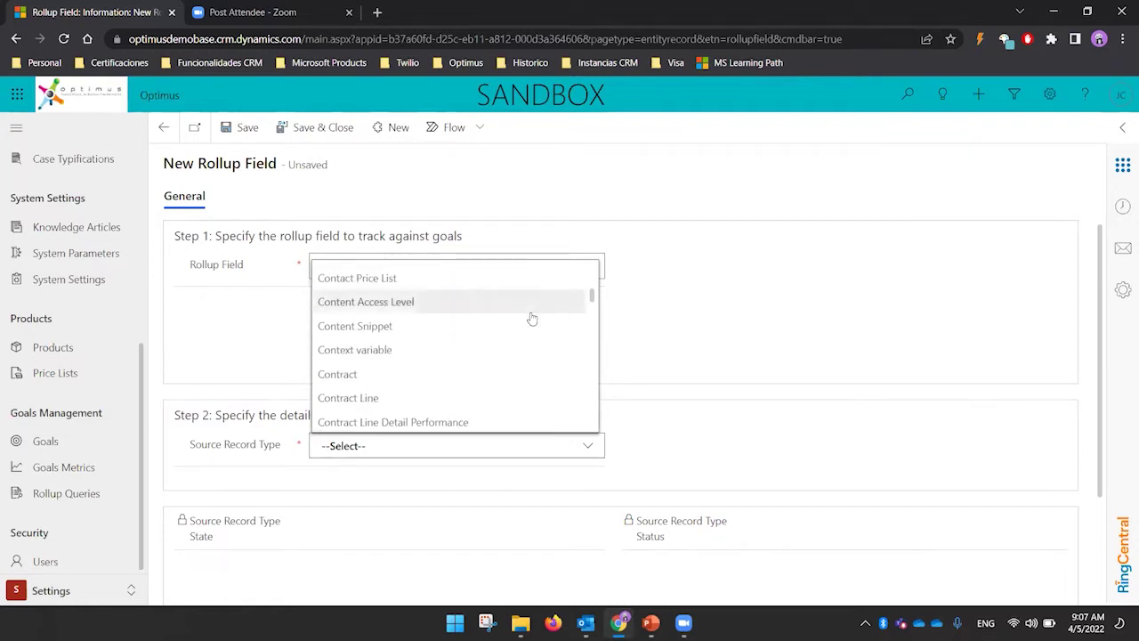
scroll(532, 319, up, 5)
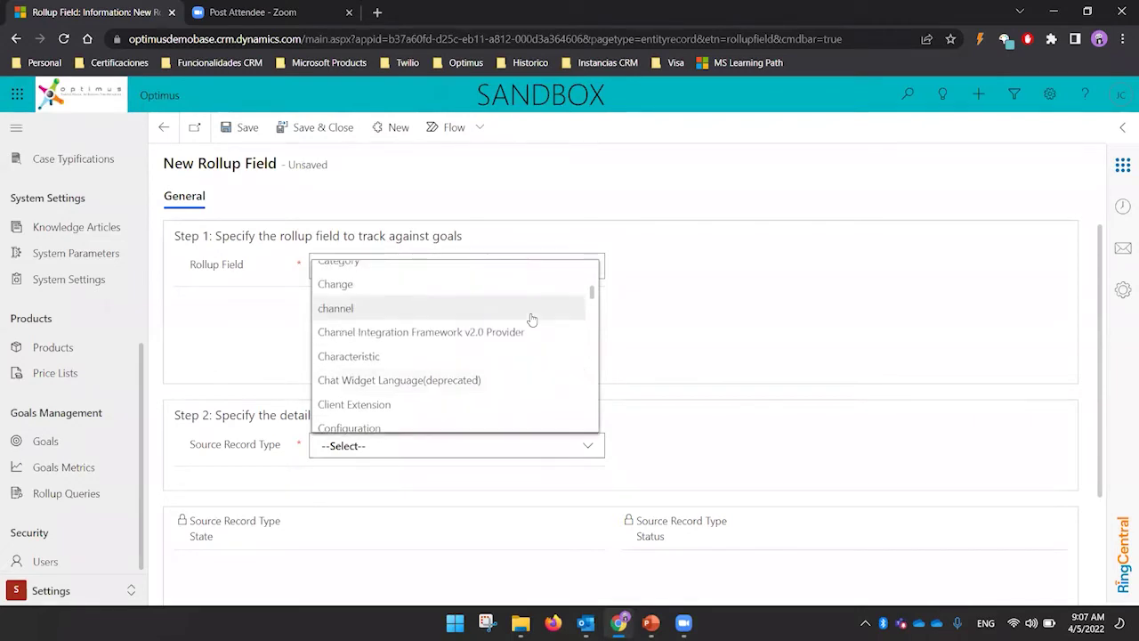
scroll(528, 318, up, 2)
click(466, 287)
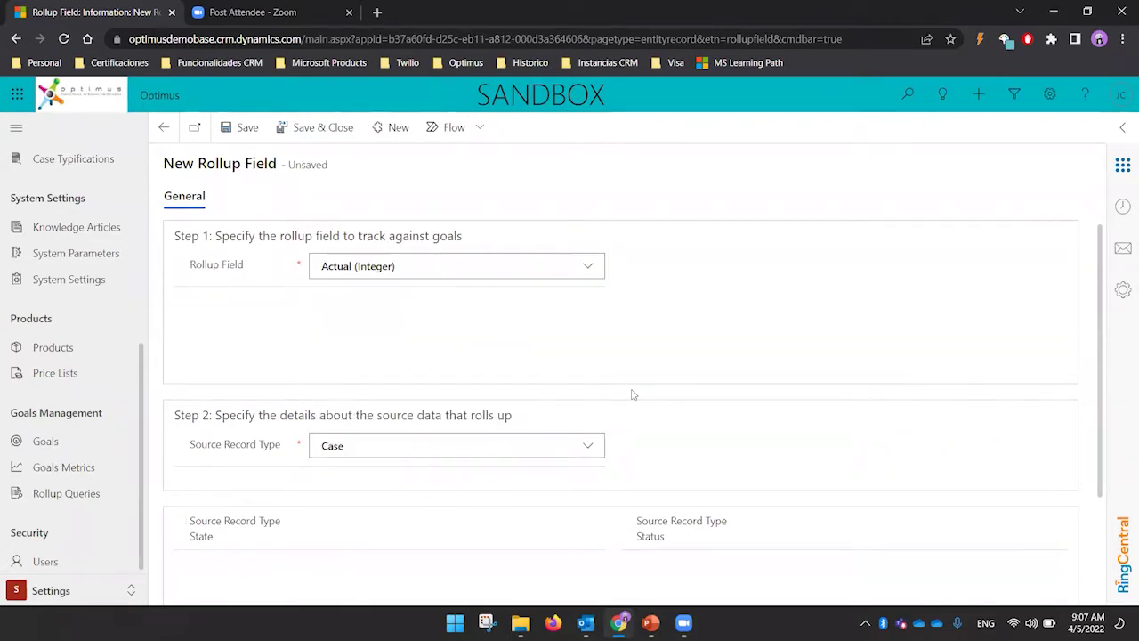
Set the source record type state to Resolved and its status to Information Provided
scroll(846, 451, down, 2)
click(364, 389)
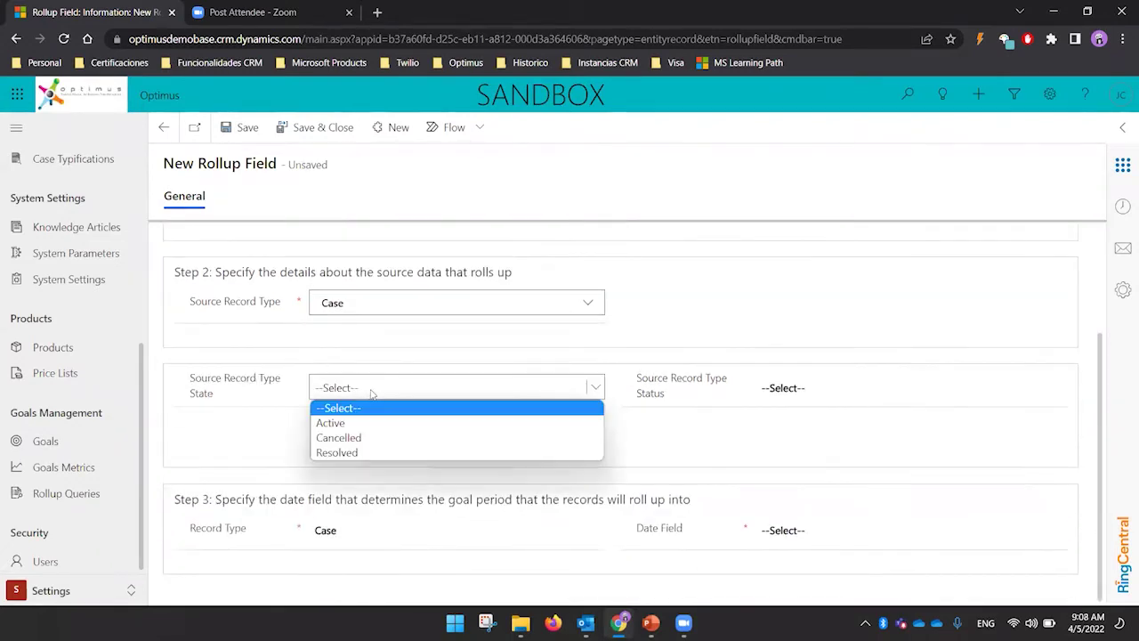
click(343, 452)
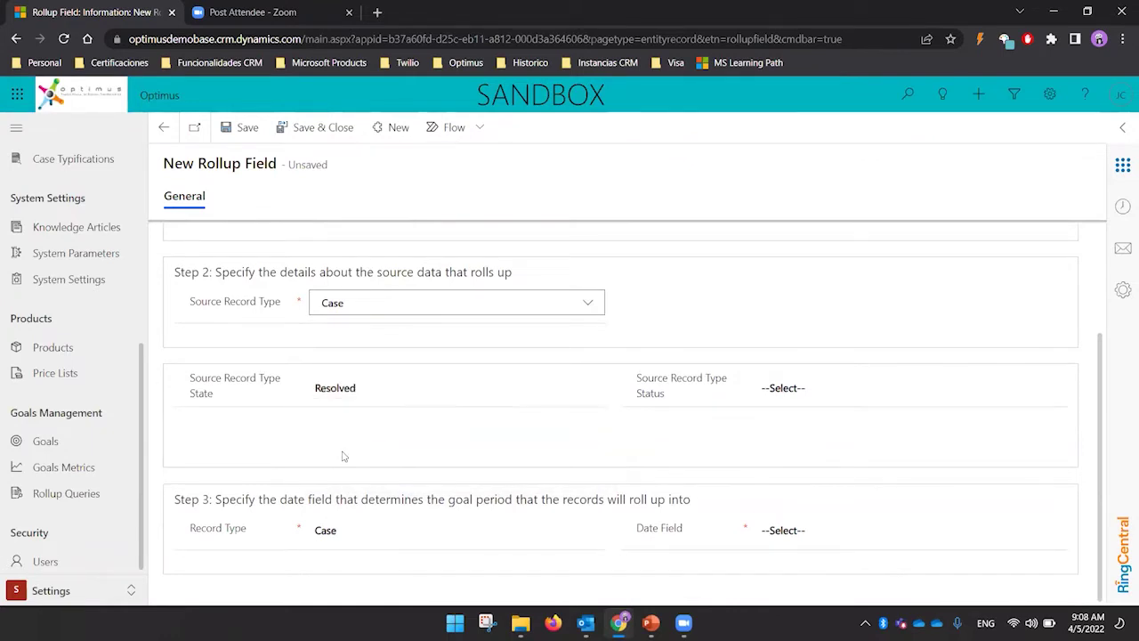
click(805, 389)
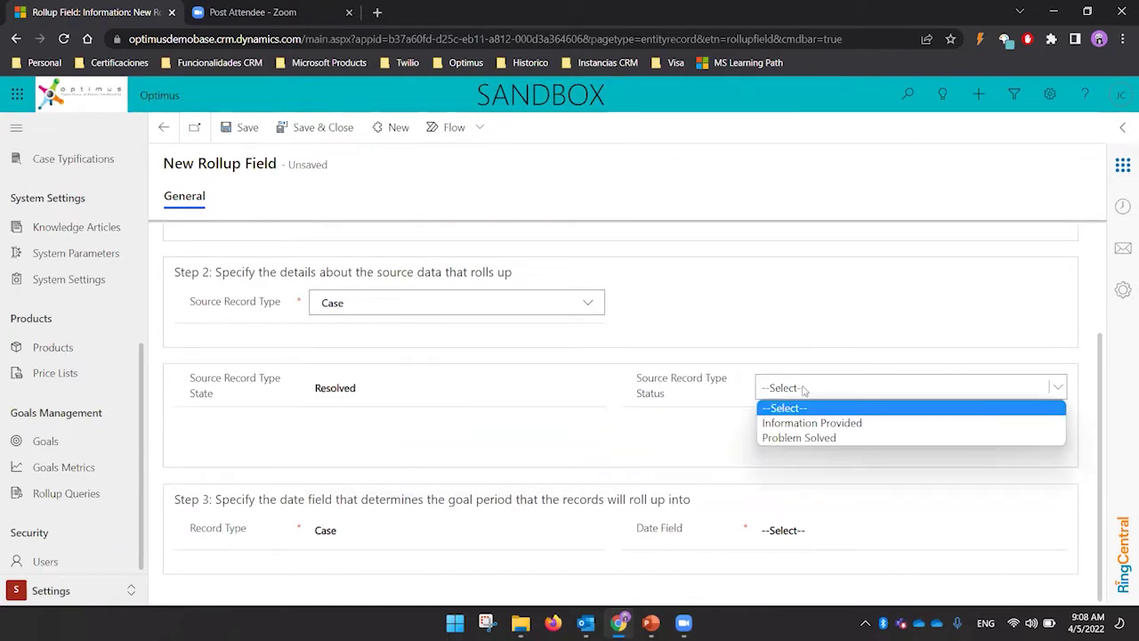
click(775, 431)
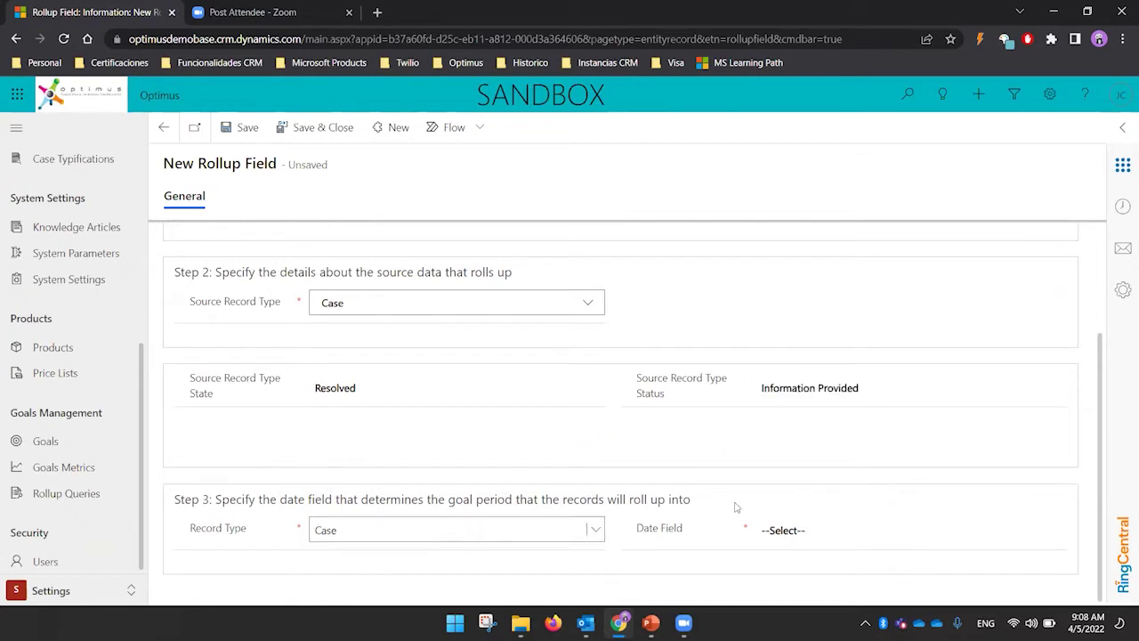
Choose Resolution Date as the date field, then save and close the rollup field
click(784, 537)
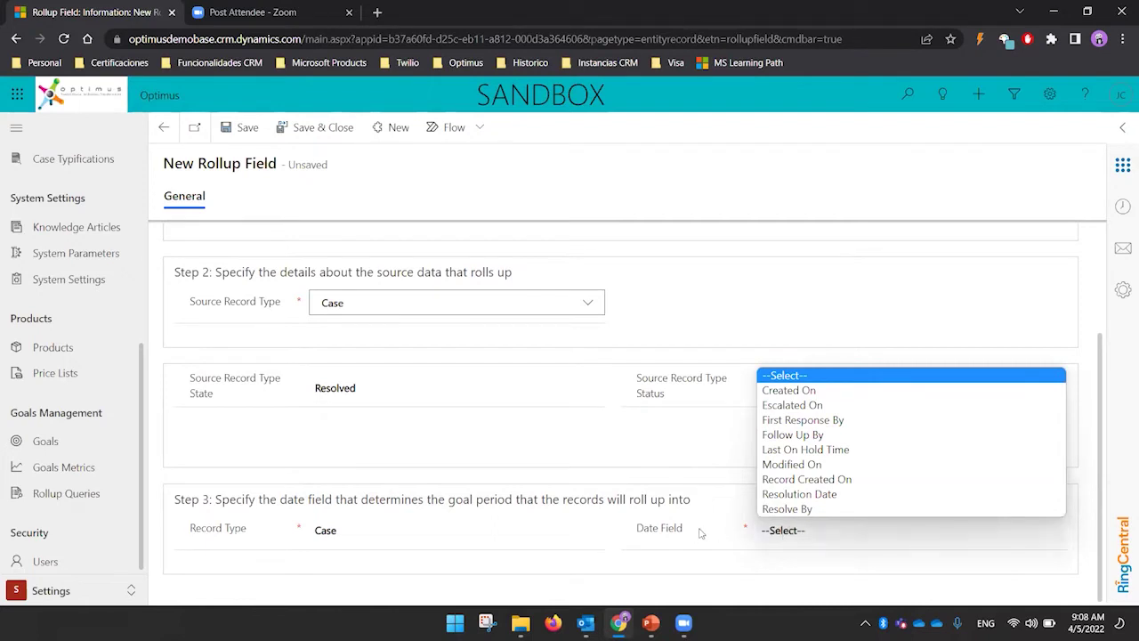
click(778, 494)
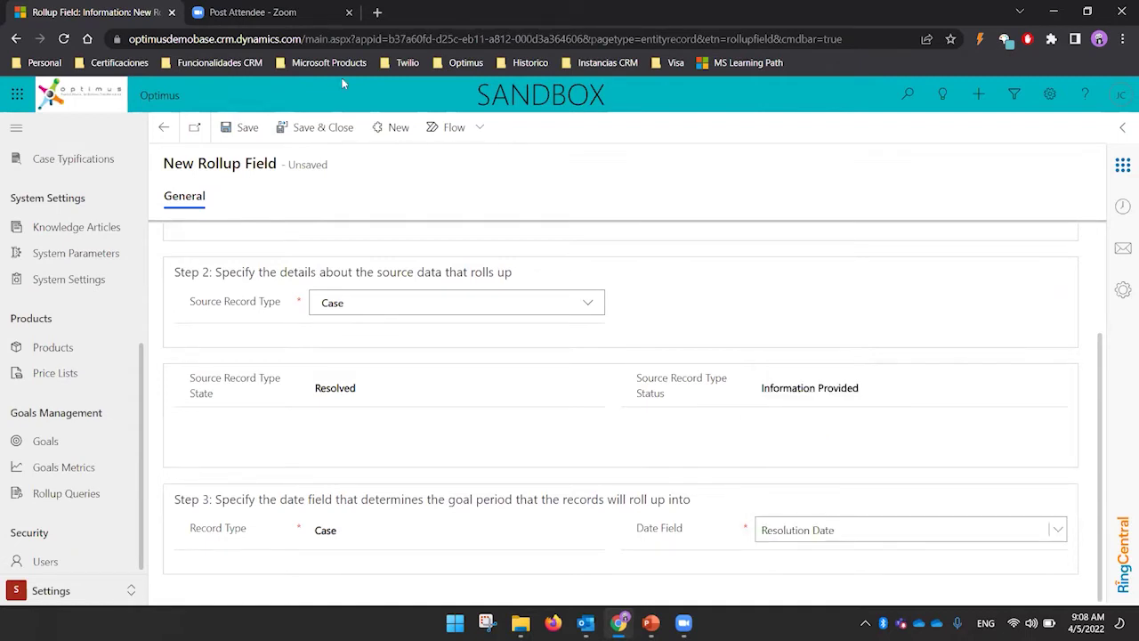
click(322, 127)
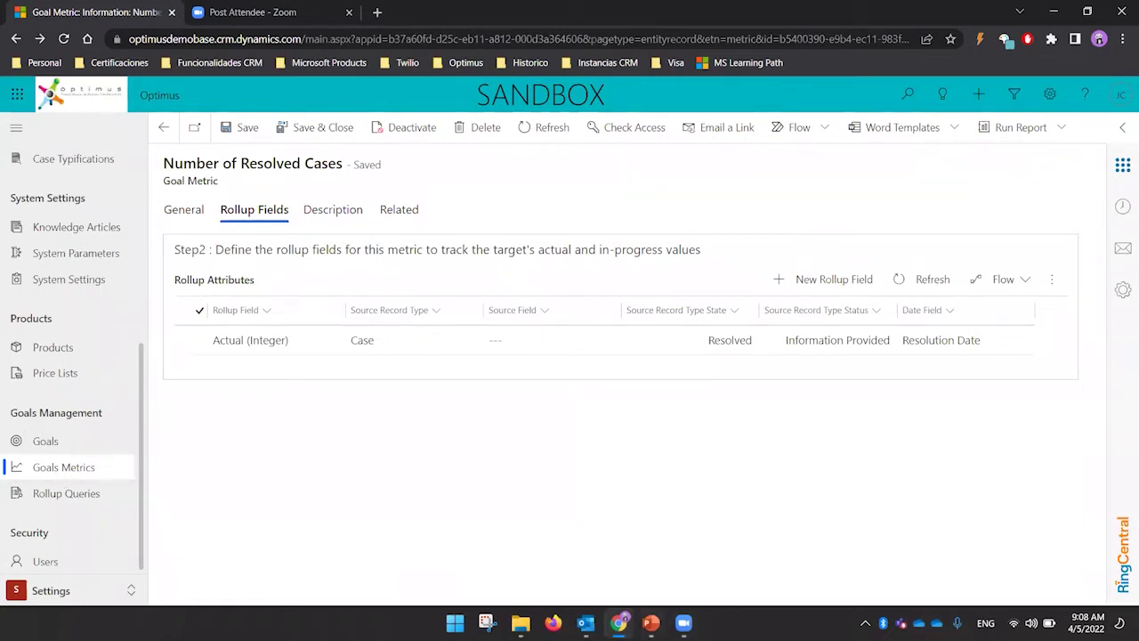
Switch to PowerPoint, present the slides from Goals Metrics to the Rollup Queries features, and return to the browser
click(620, 622)
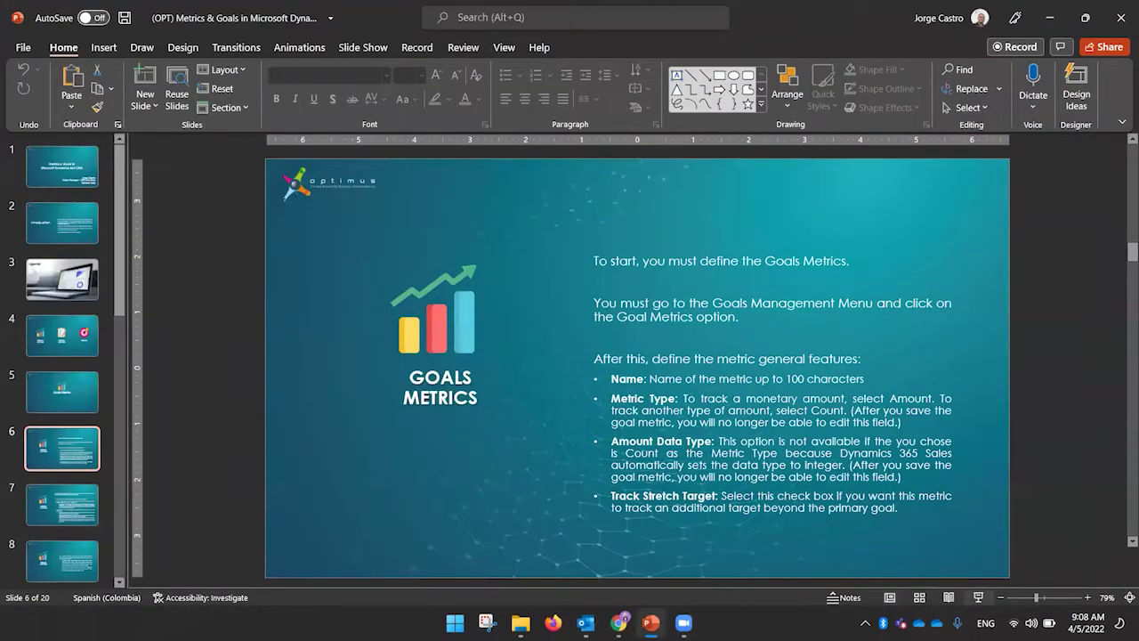
click(978, 594)
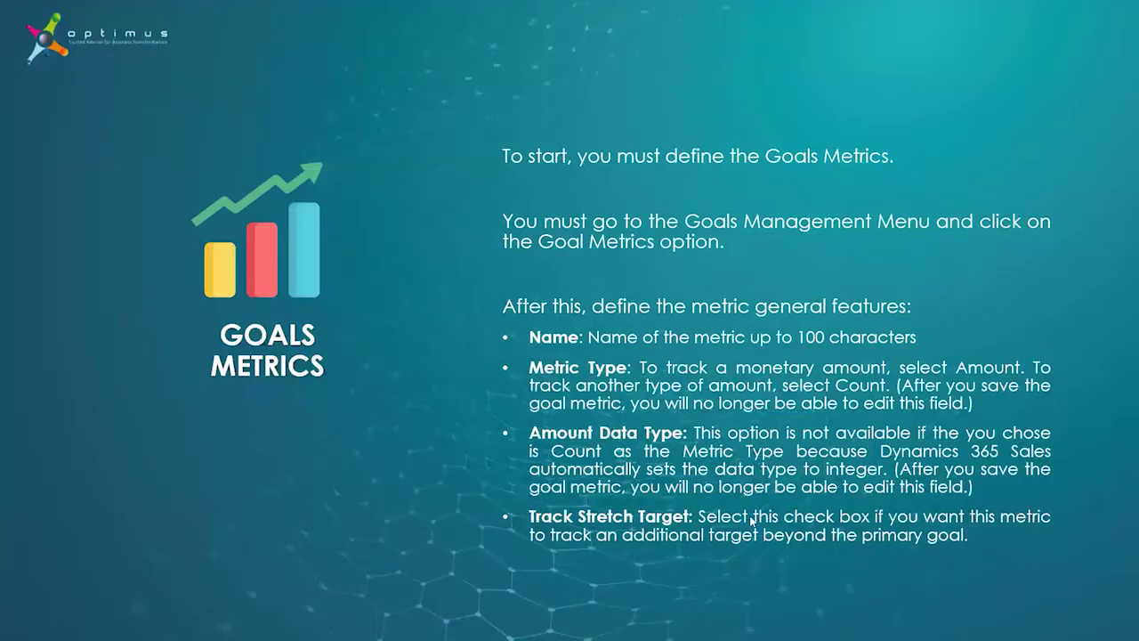
click(763, 467)
click(747, 468)
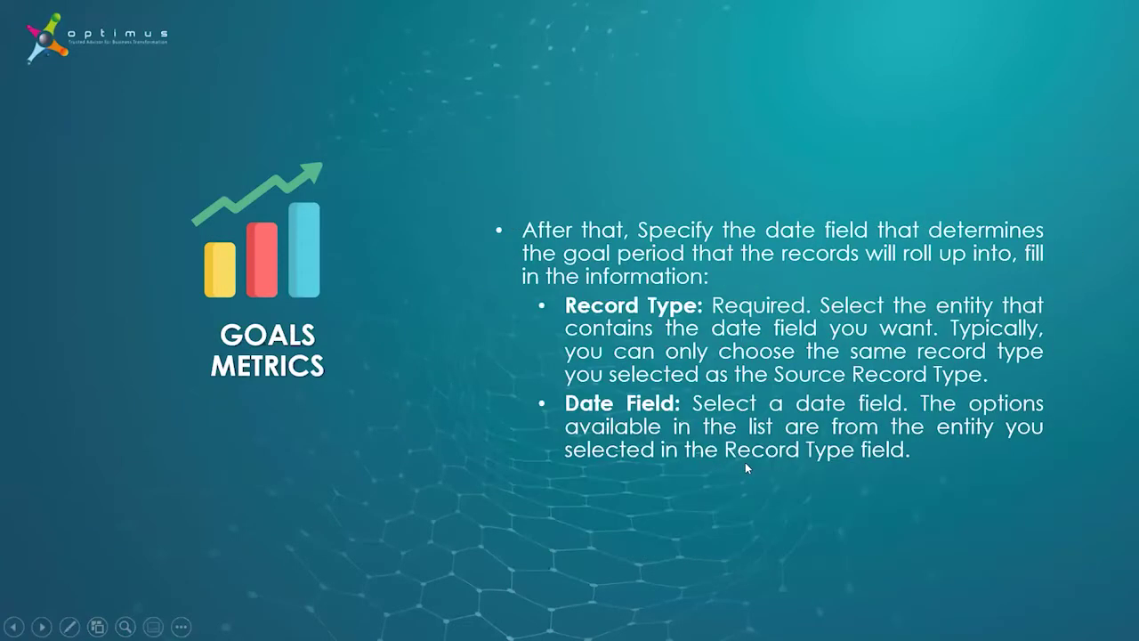
click(745, 465)
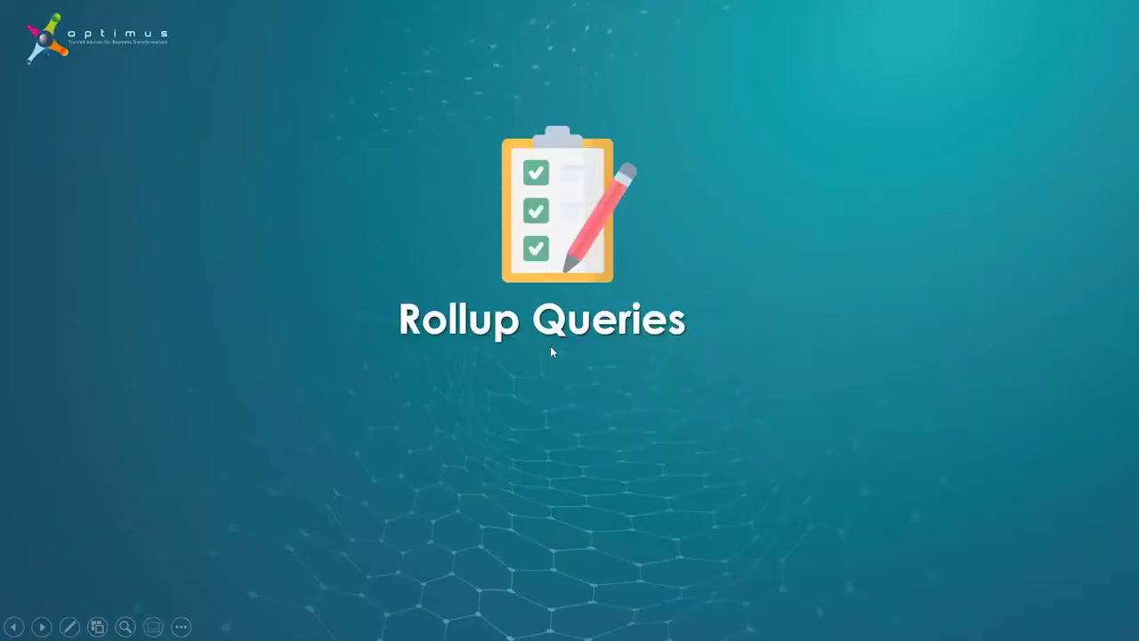
click(695, 314)
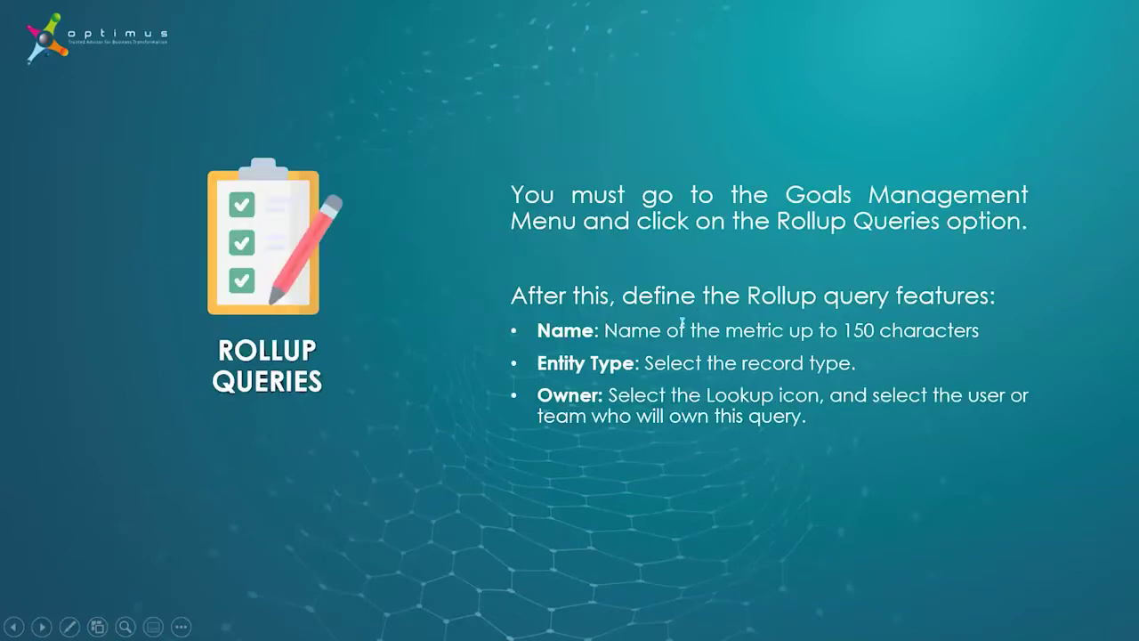
key(Escape)
click(619, 622)
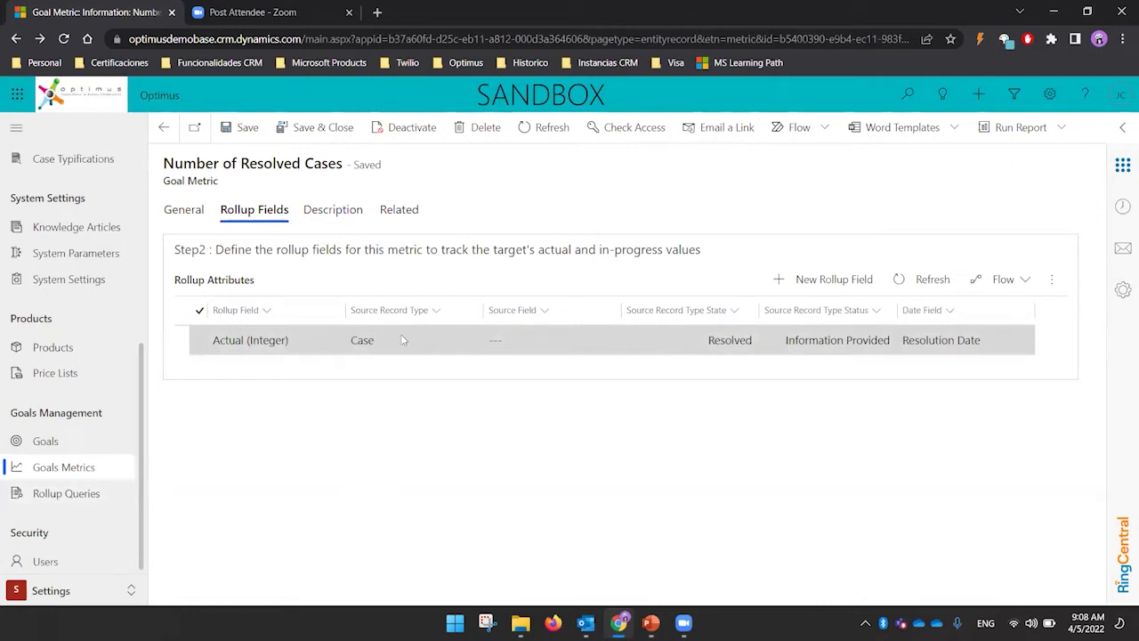
Open the Actual (Integer) rollup field of the metric and review its source data and date field settings
click(492, 347)
click(427, 349)
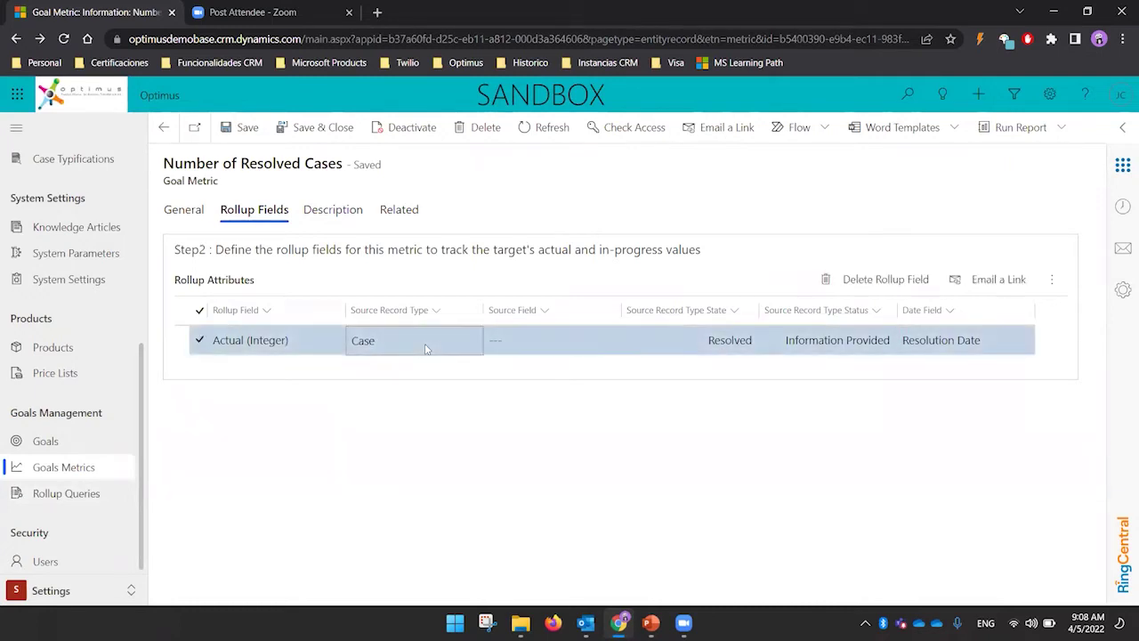
double_click(705, 343)
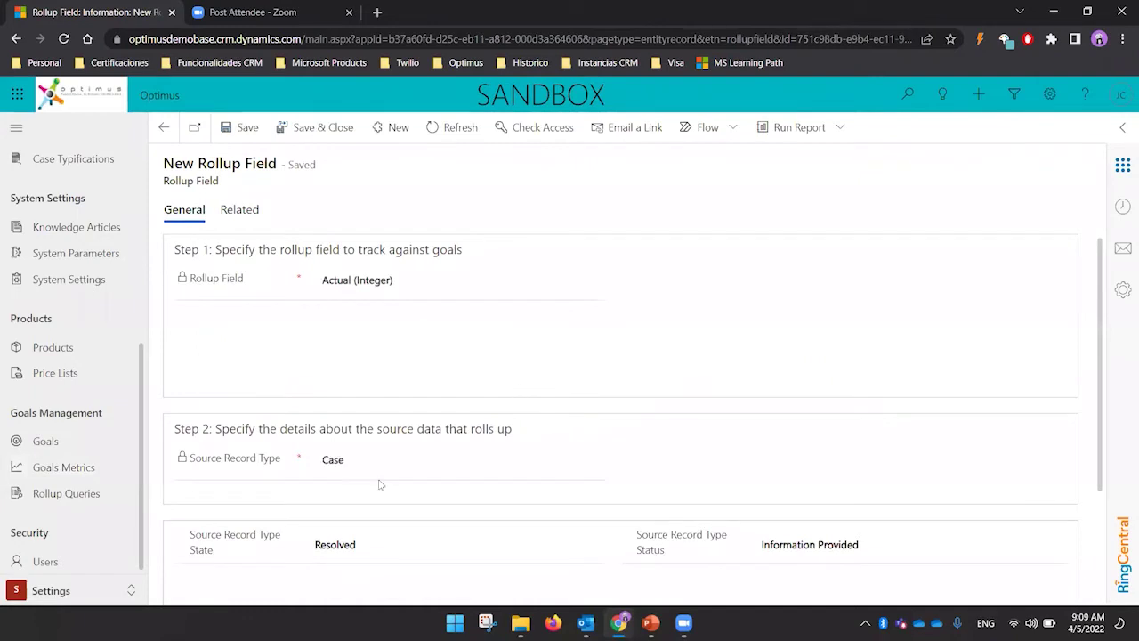
scroll(379, 484, down, 2)
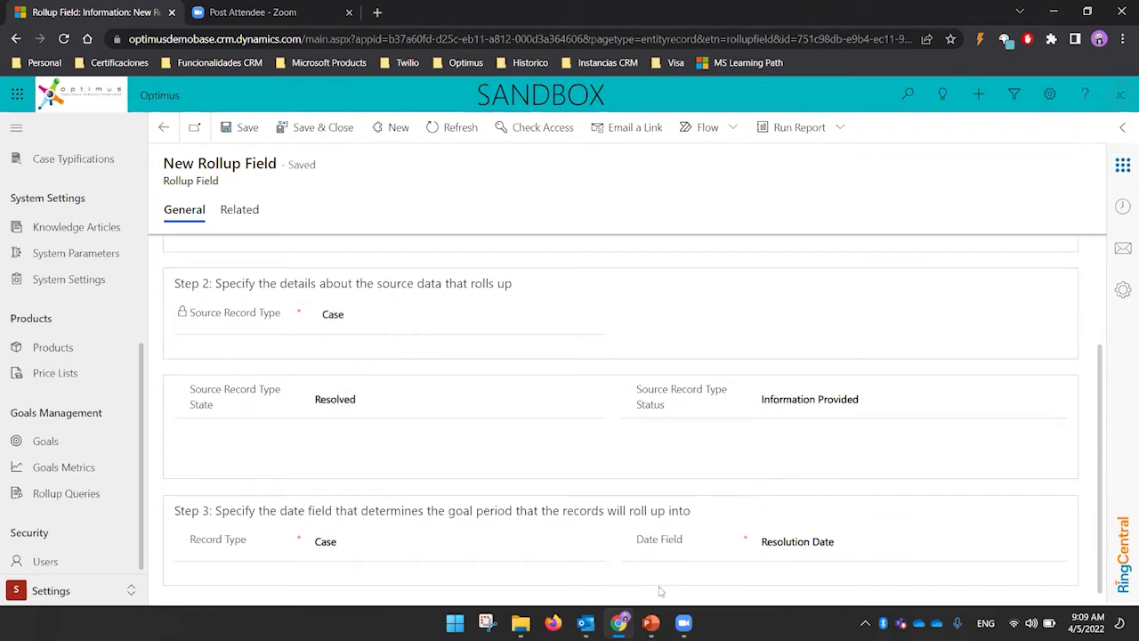
Switch to PowerPoint, view slide 11 about adding query criteria, and return to the browser
click(650, 622)
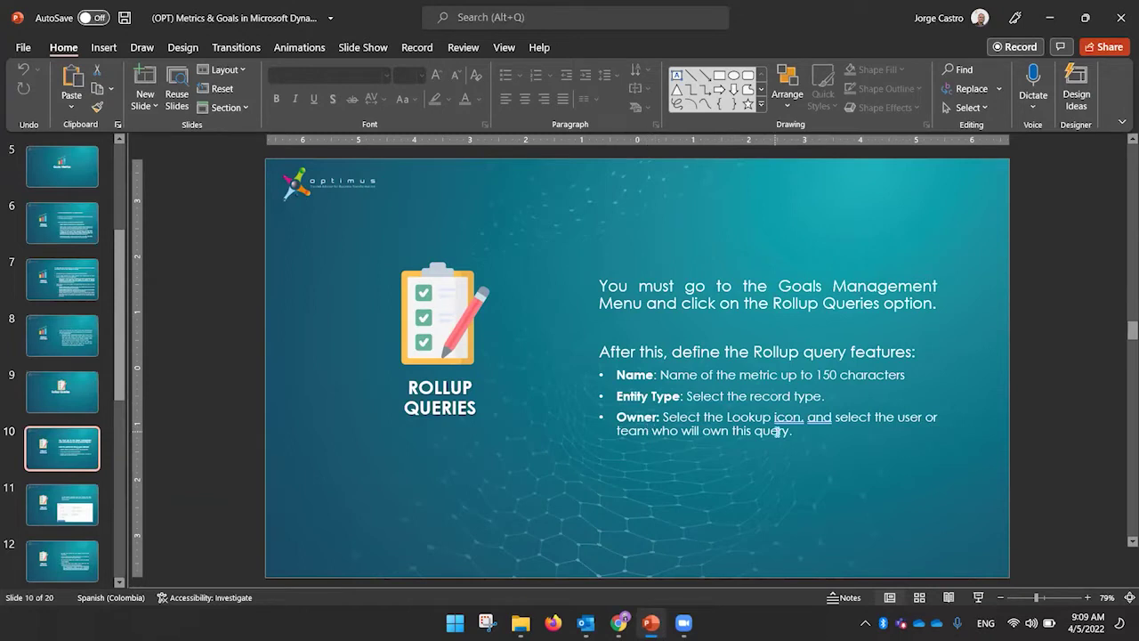
click(64, 505)
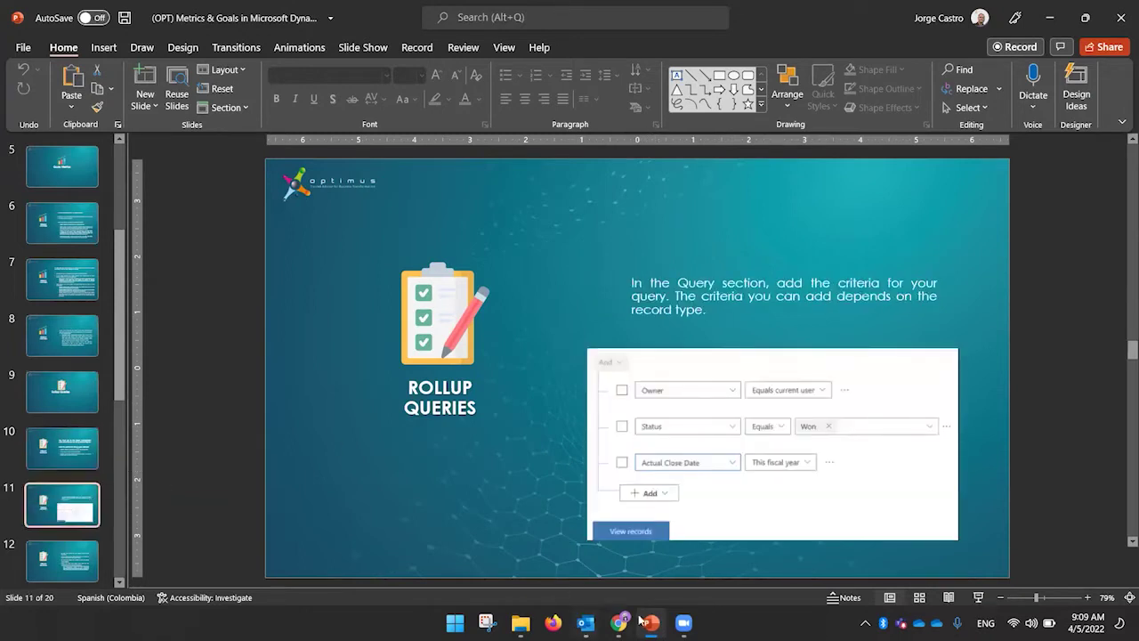
click(618, 623)
Start a new rollup query under Goals Management and name it Number of Cases
click(71, 496)
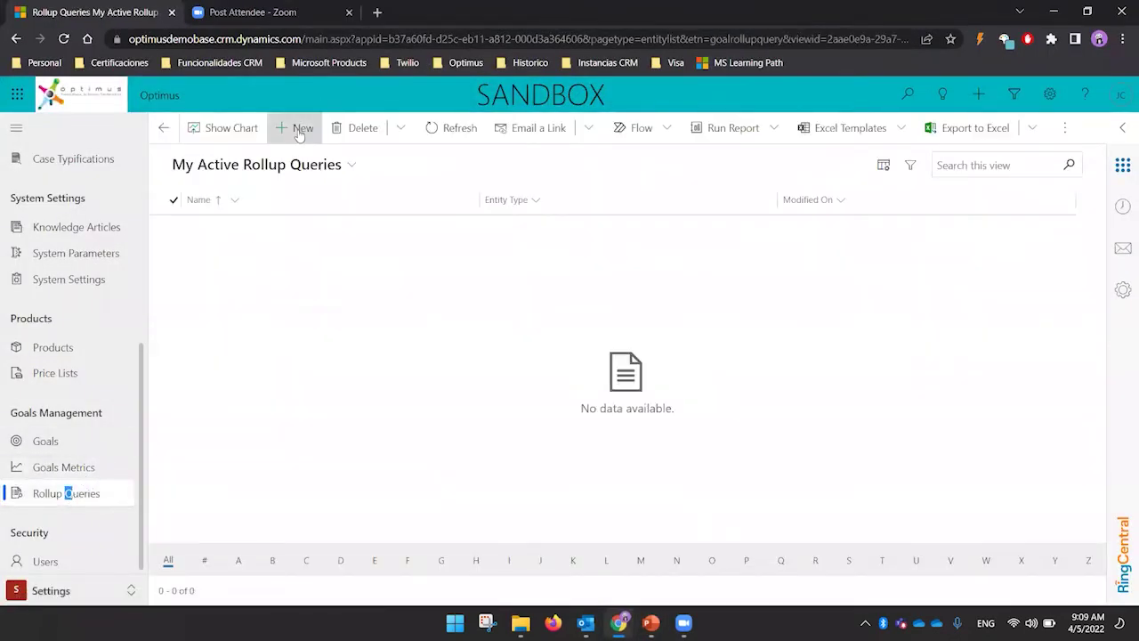
click(299, 130)
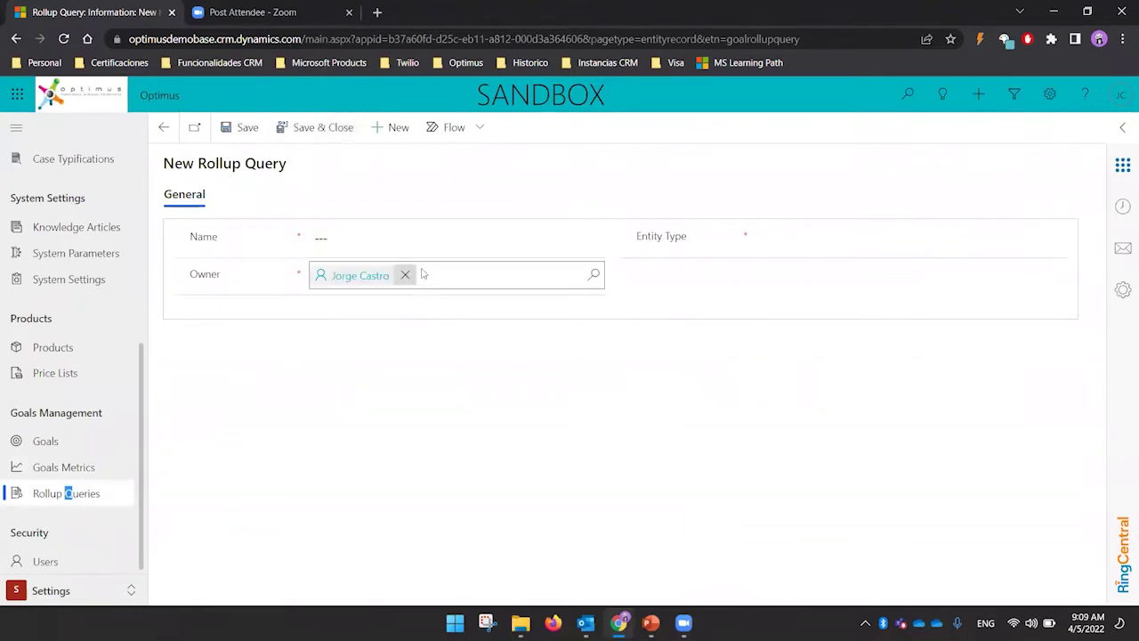
click(424, 237)
text(N)
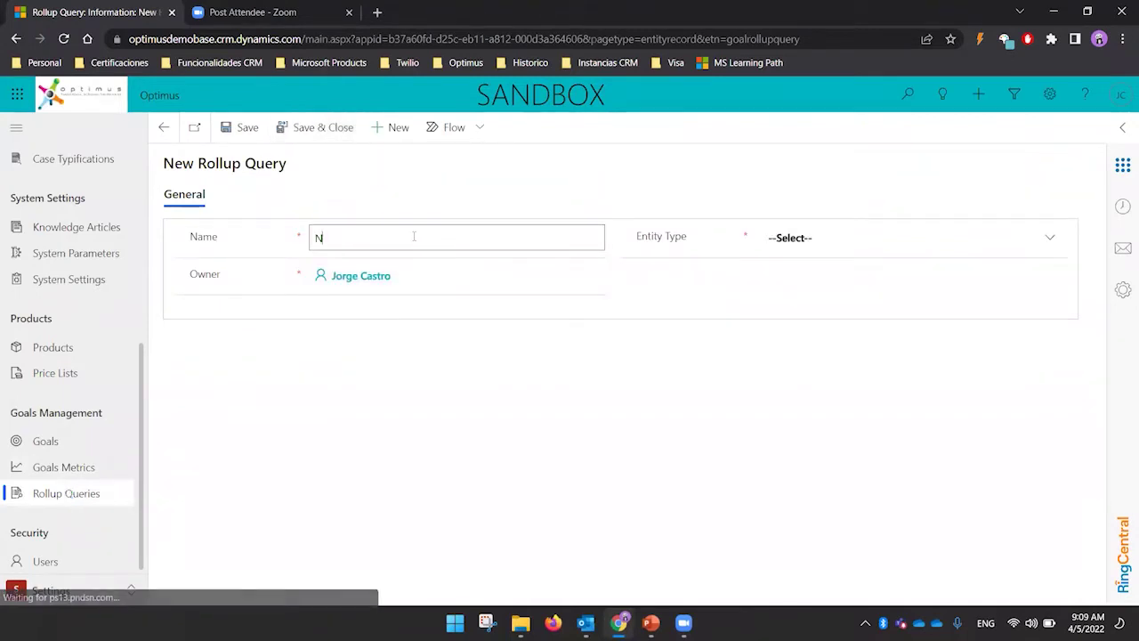
text(Umbre)
key(BackSpace)
key(BackSpace)
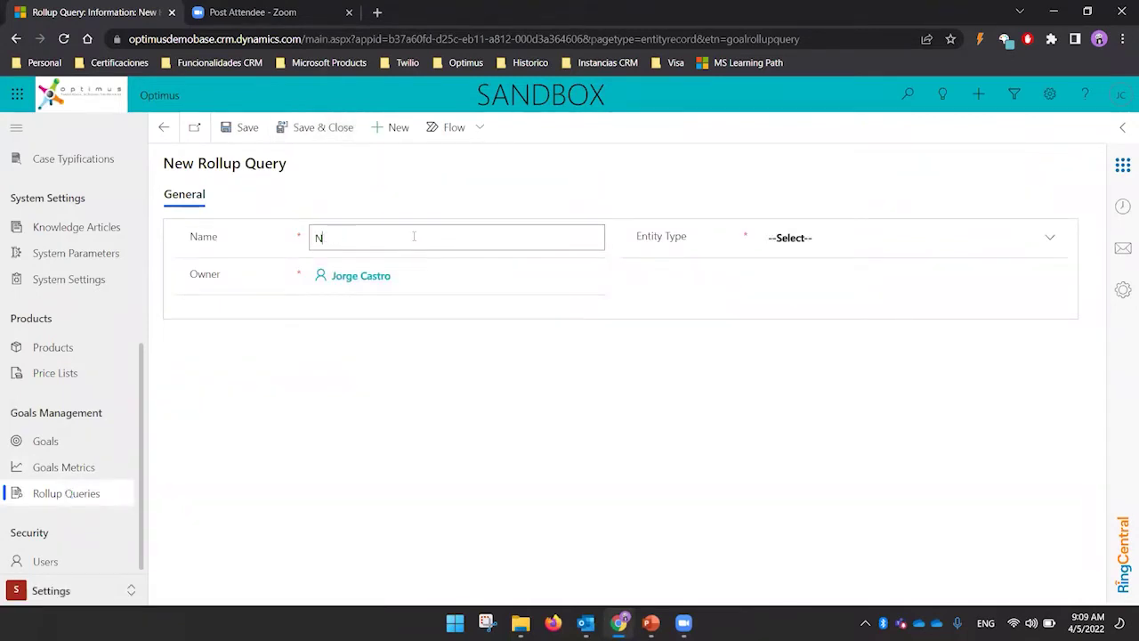
text(er of Cases)
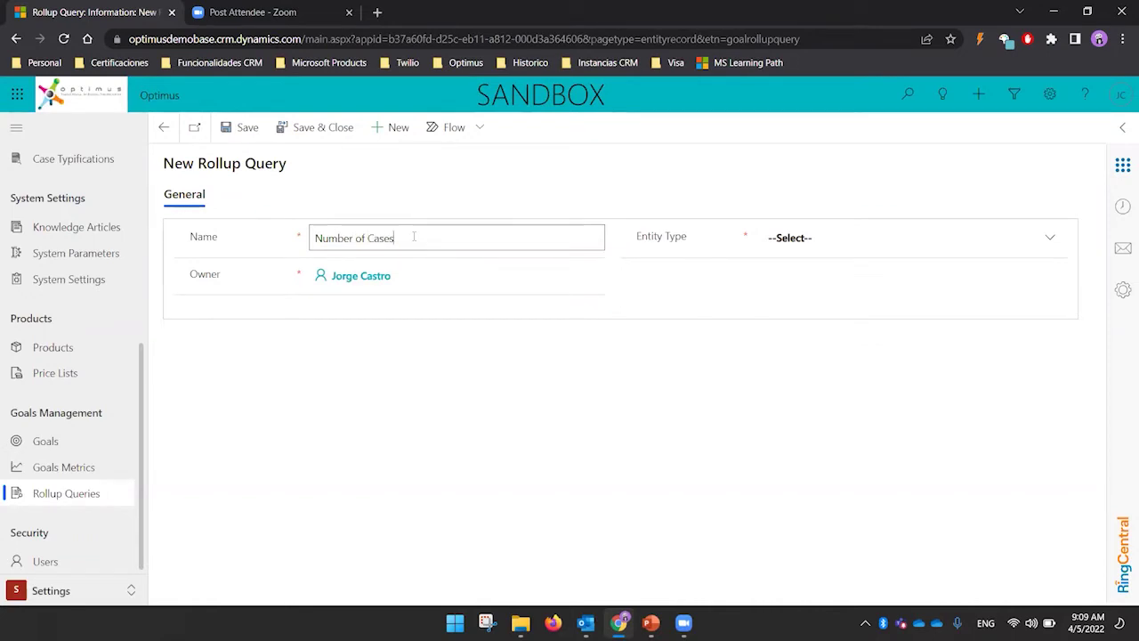
Set the rollup query's entity type to Case and save the record
click(913, 236)
click(906, 242)
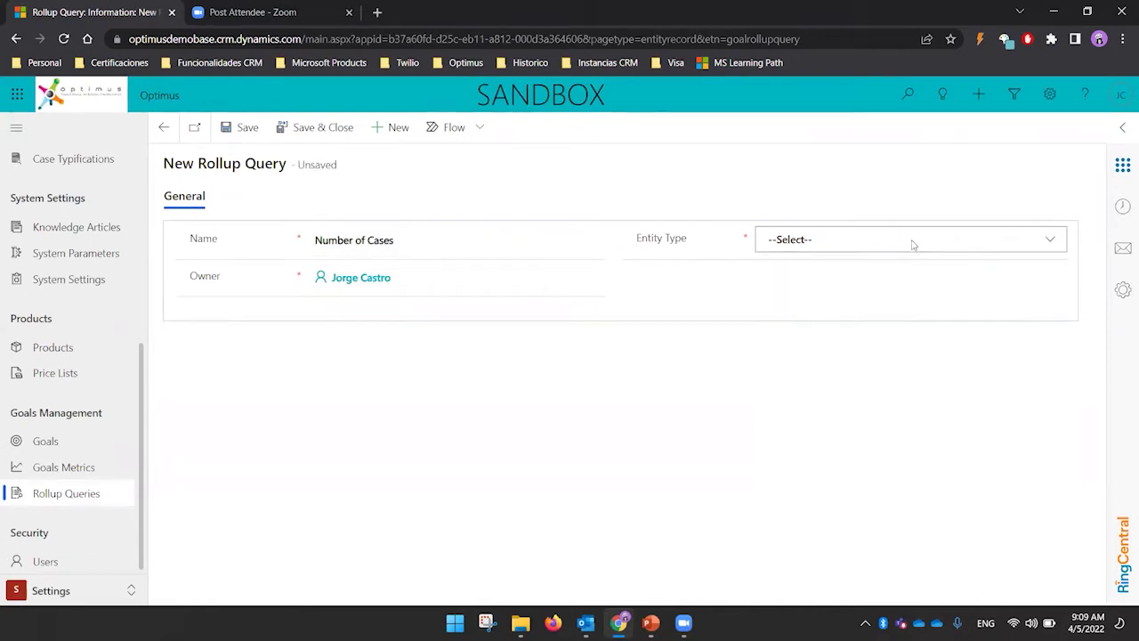
click(912, 244)
scroll(776, 338, down, 10)
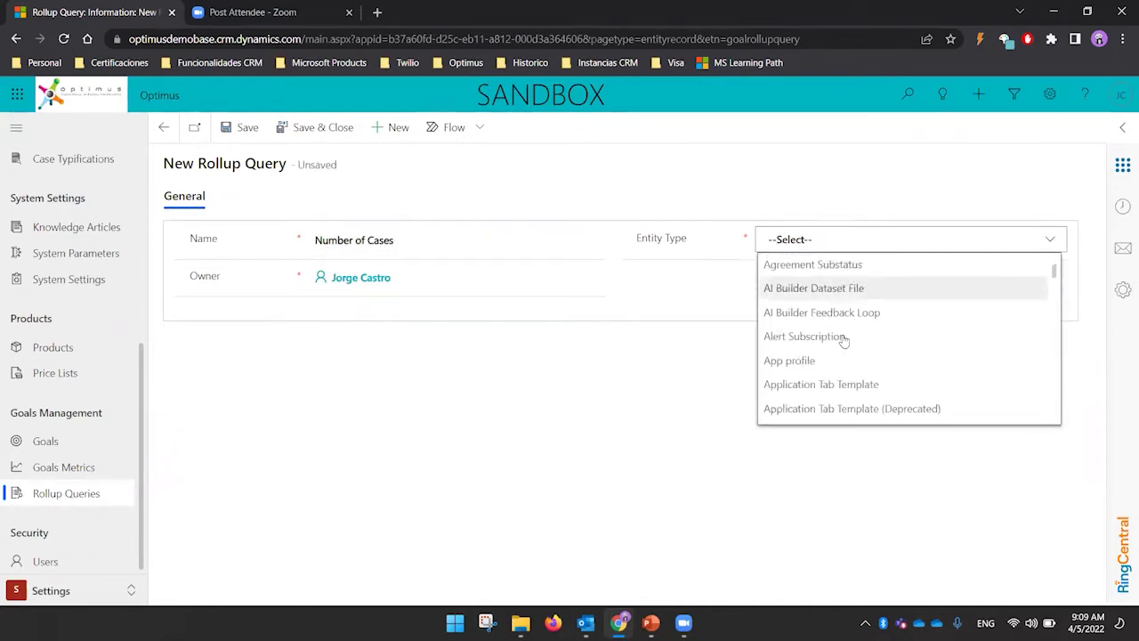
click(822, 327)
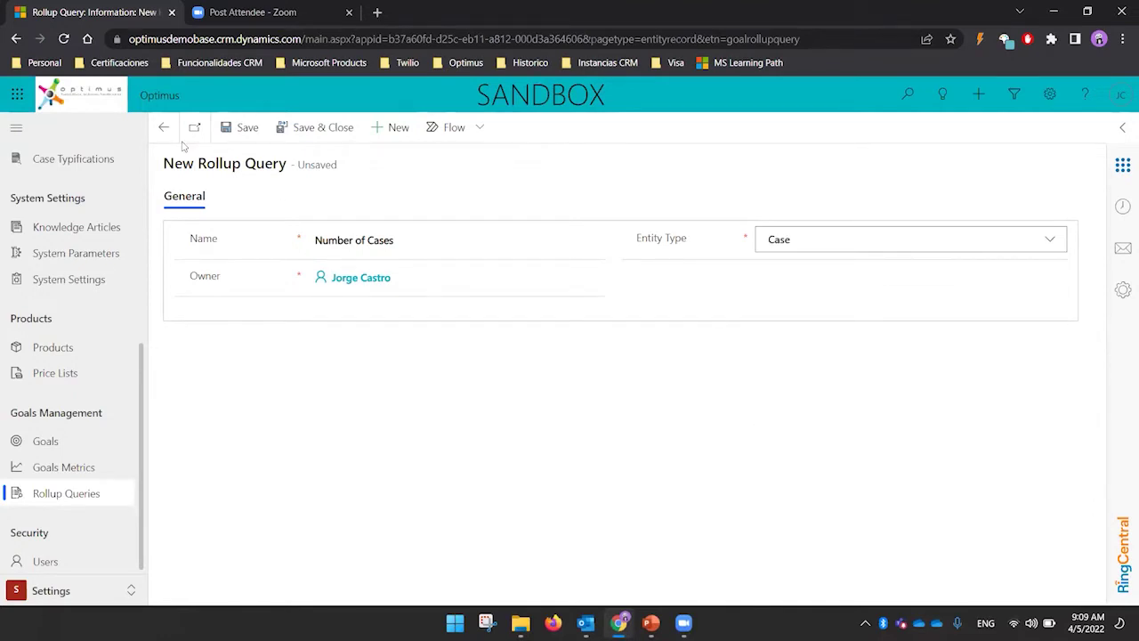
click(232, 132)
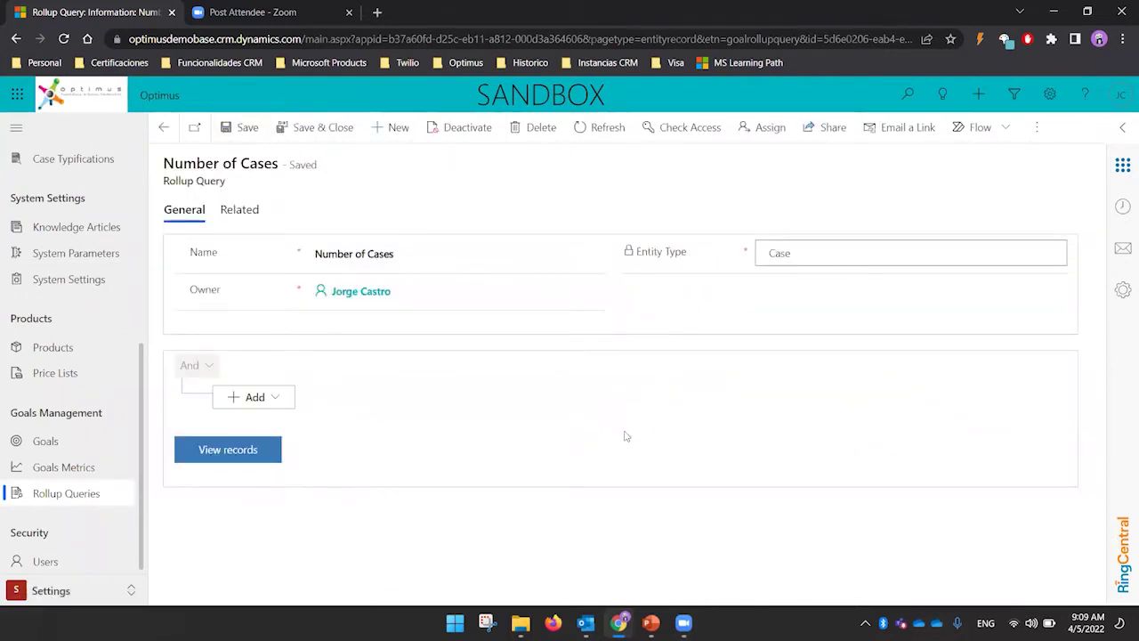
Add a condition row to the rollup query where Status Reason equals Problem Solved
click(283, 402)
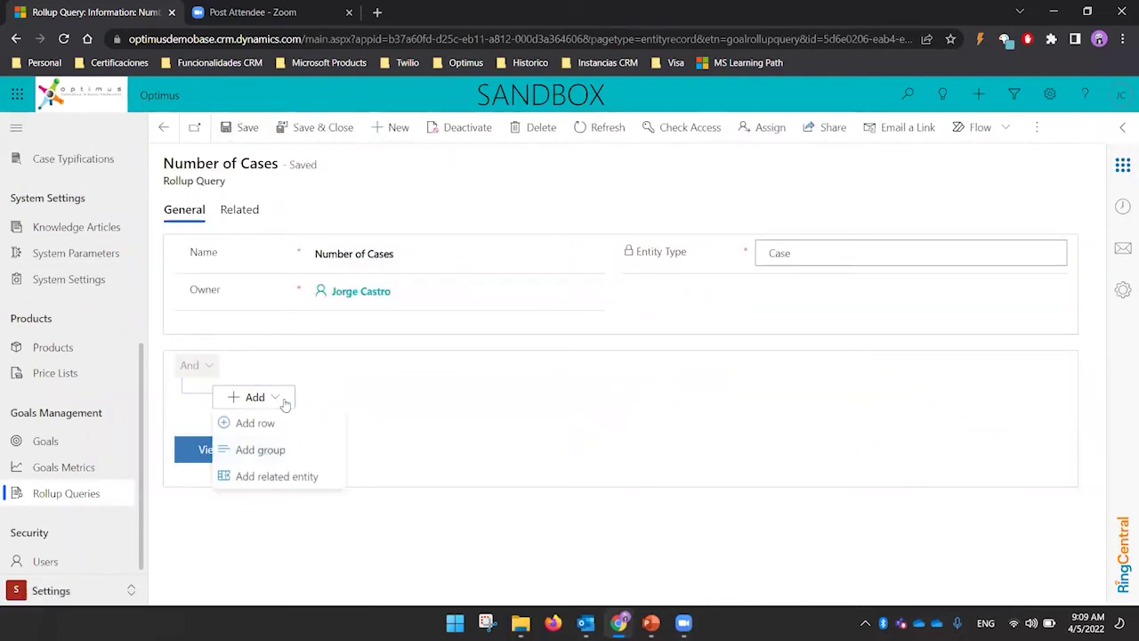
click(263, 424)
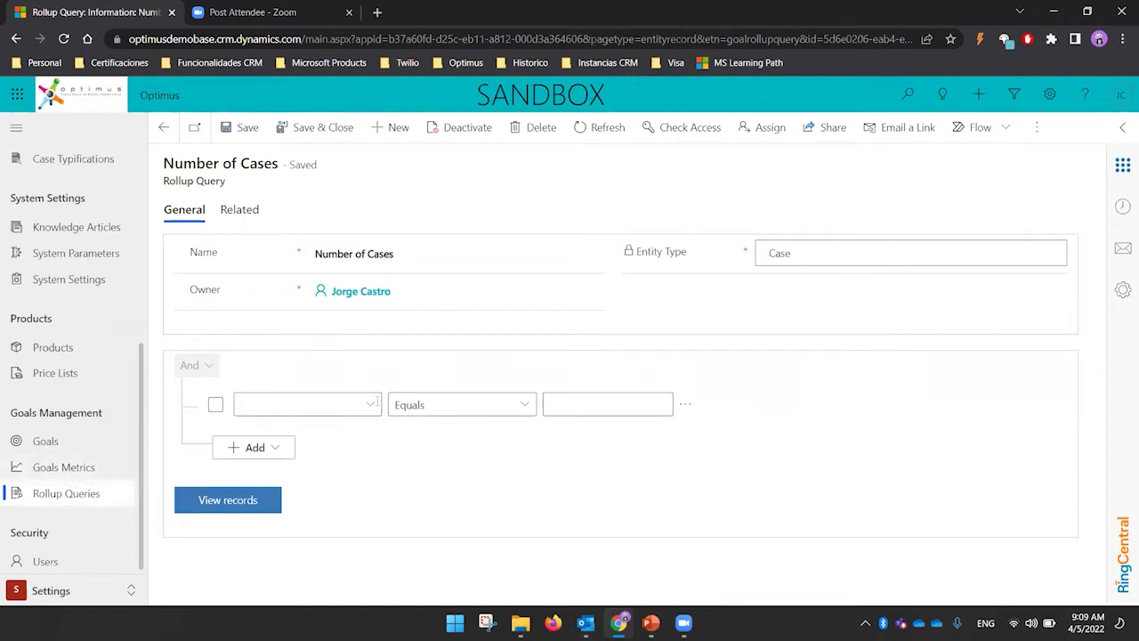
click(368, 406)
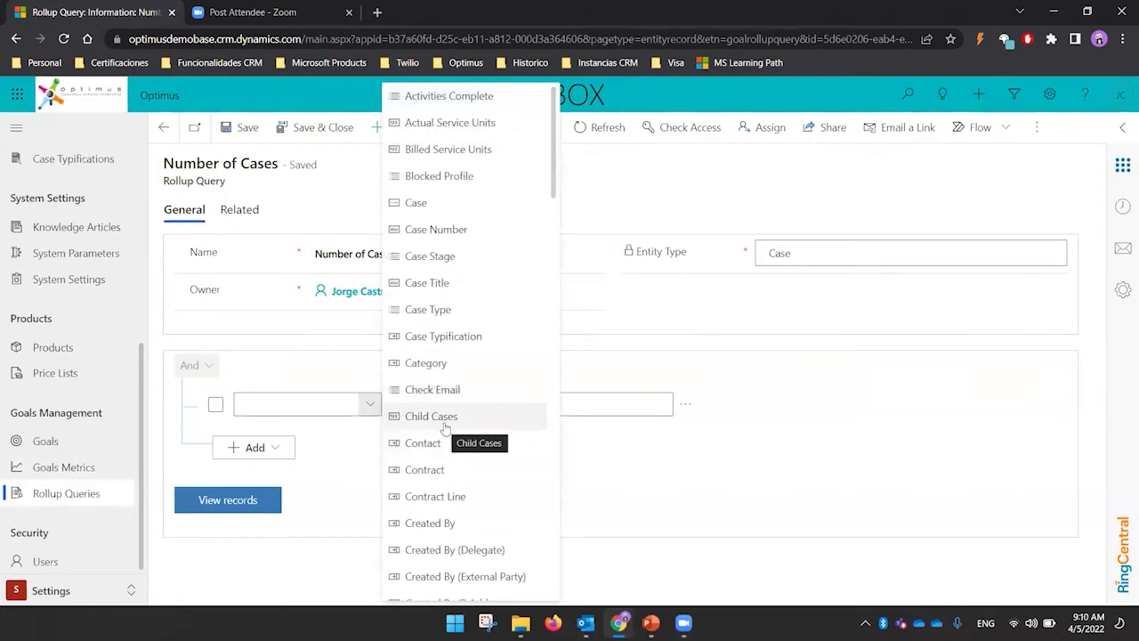
text(Status)
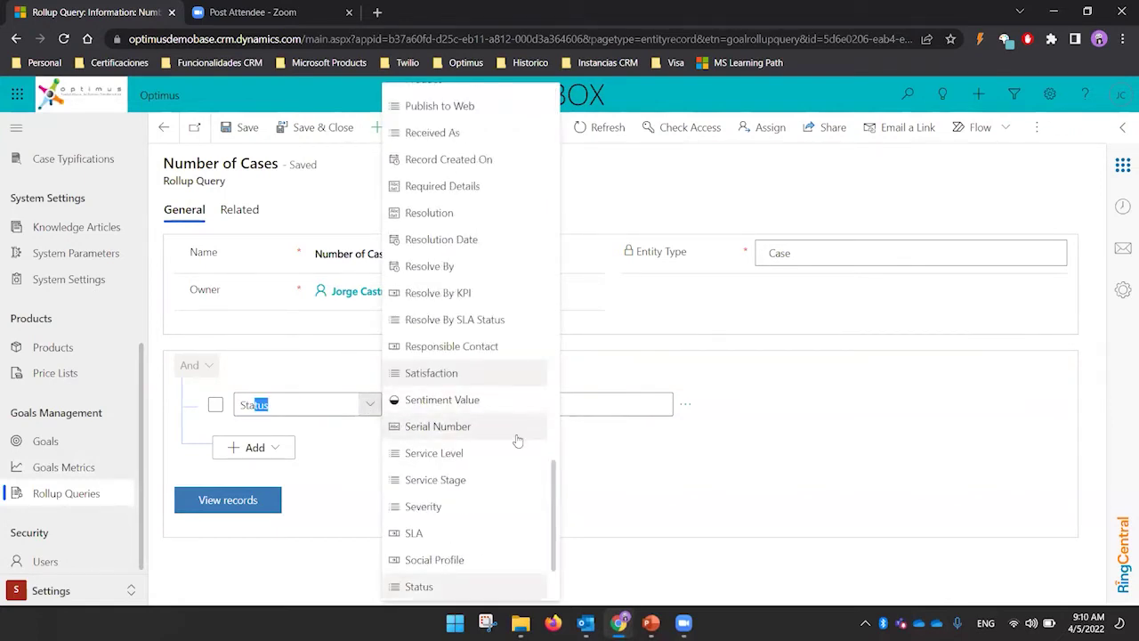
scroll(483, 440, down, 2)
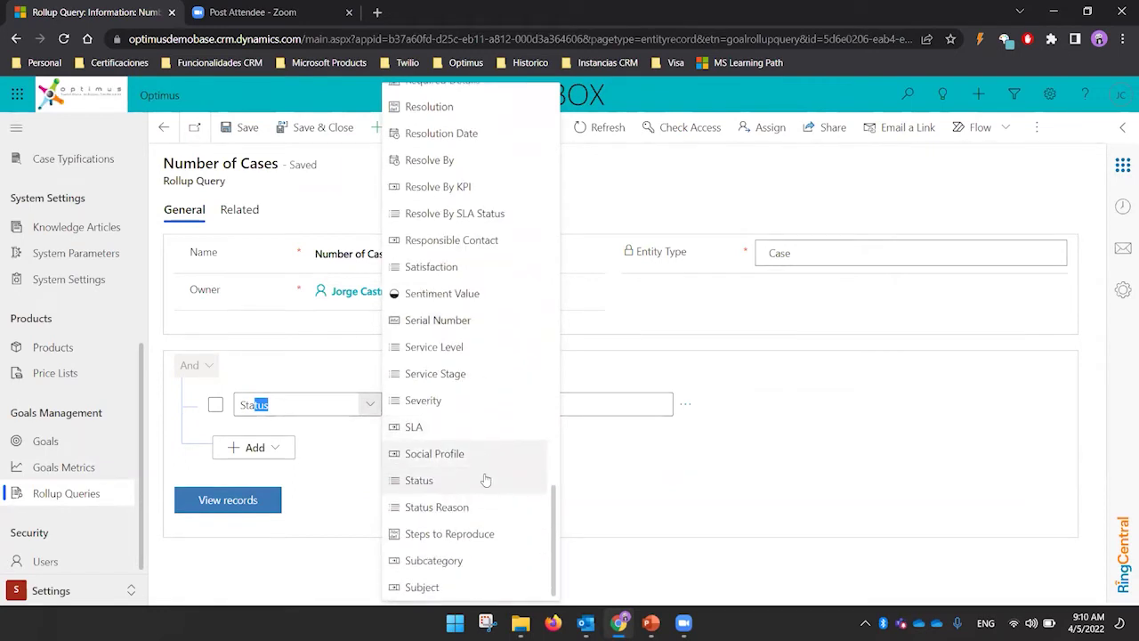
click(469, 506)
click(679, 403)
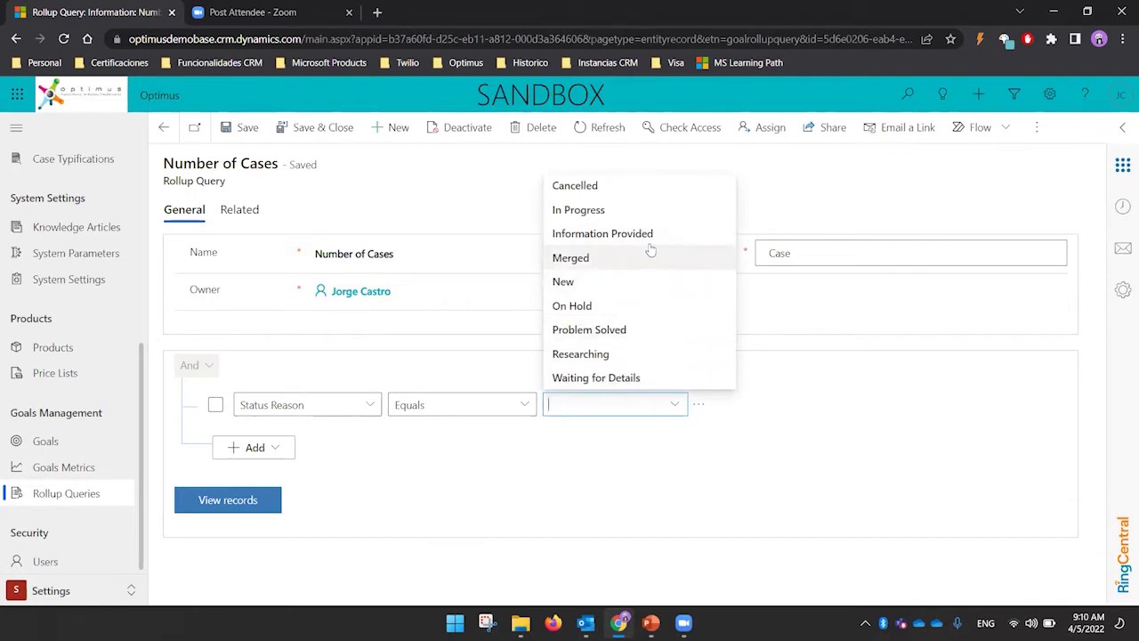
click(623, 331)
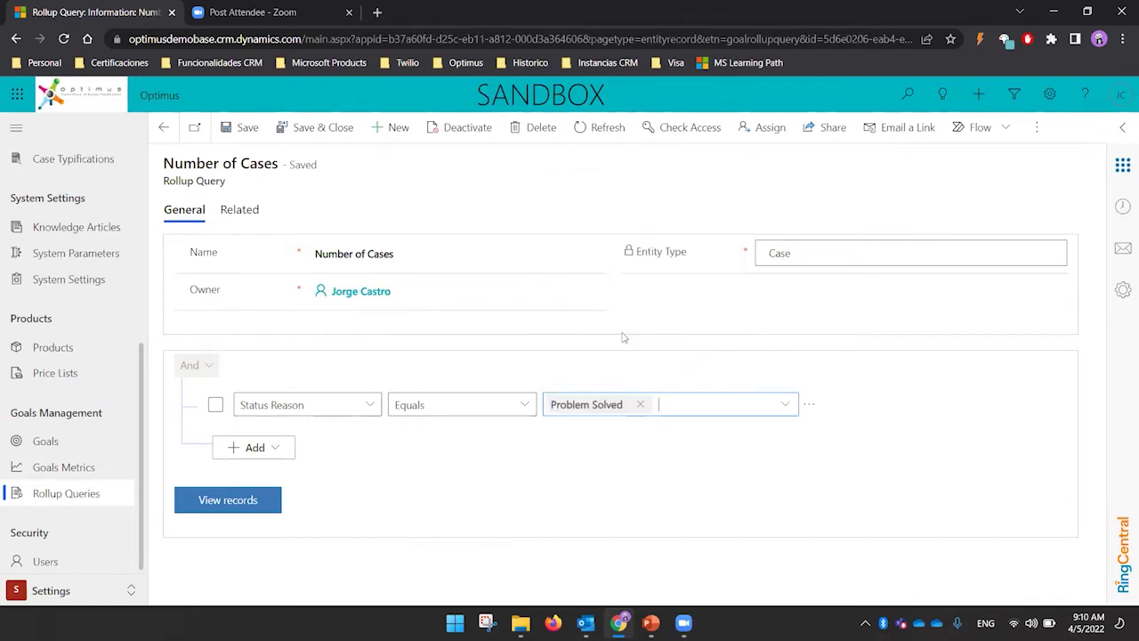
Add a second condition row to the rollup query where Status Reason equals Information Provided
click(276, 448)
click(267, 472)
click(369, 454)
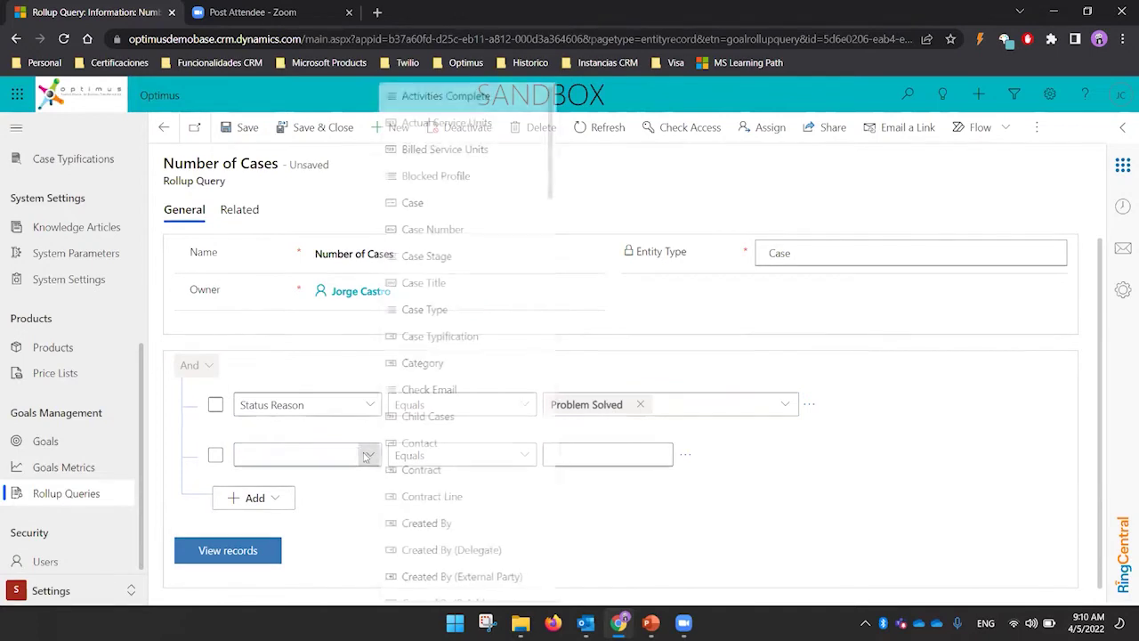
text(Status)
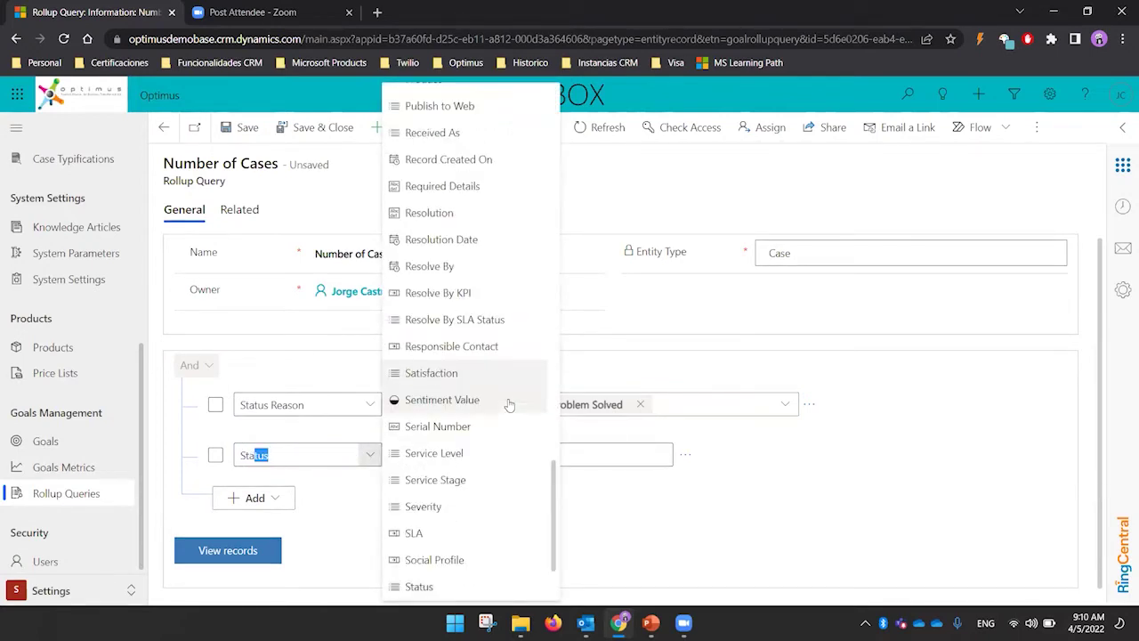
scroll(503, 419, down, 1)
click(491, 509)
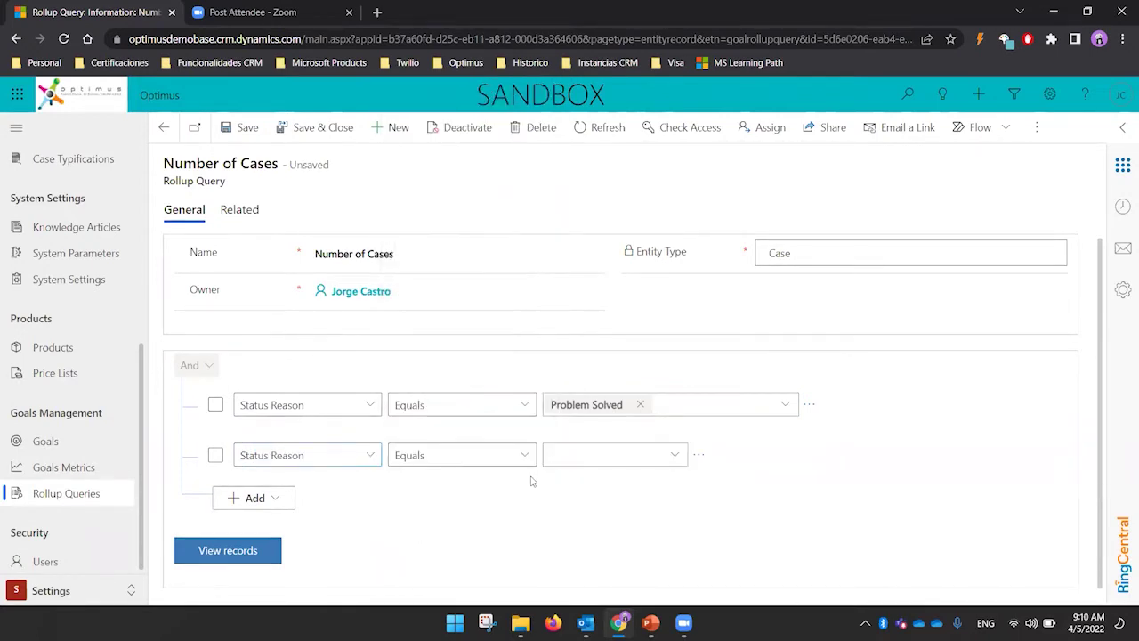
click(677, 456)
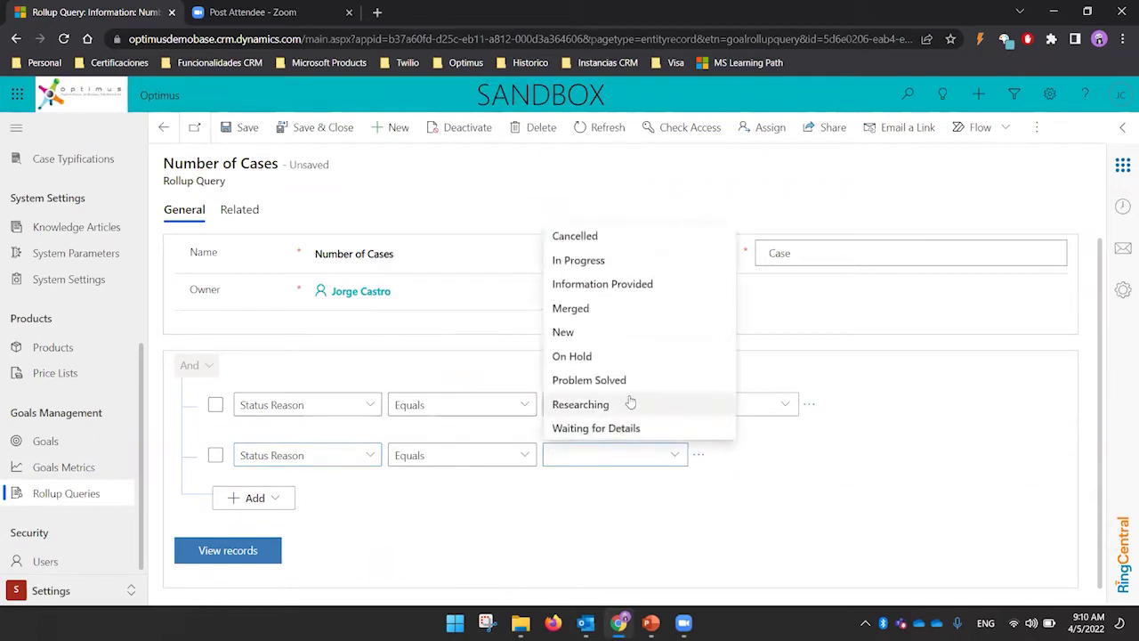
click(628, 284)
Delete the Information Provided condition row from the rollup query
click(215, 405)
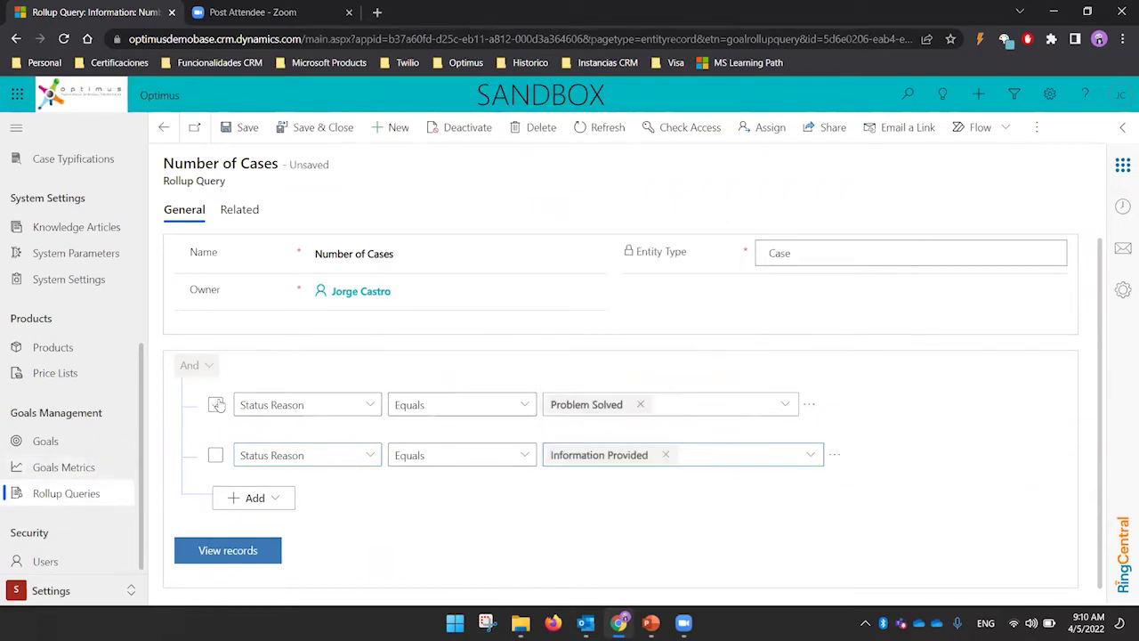
click(215, 454)
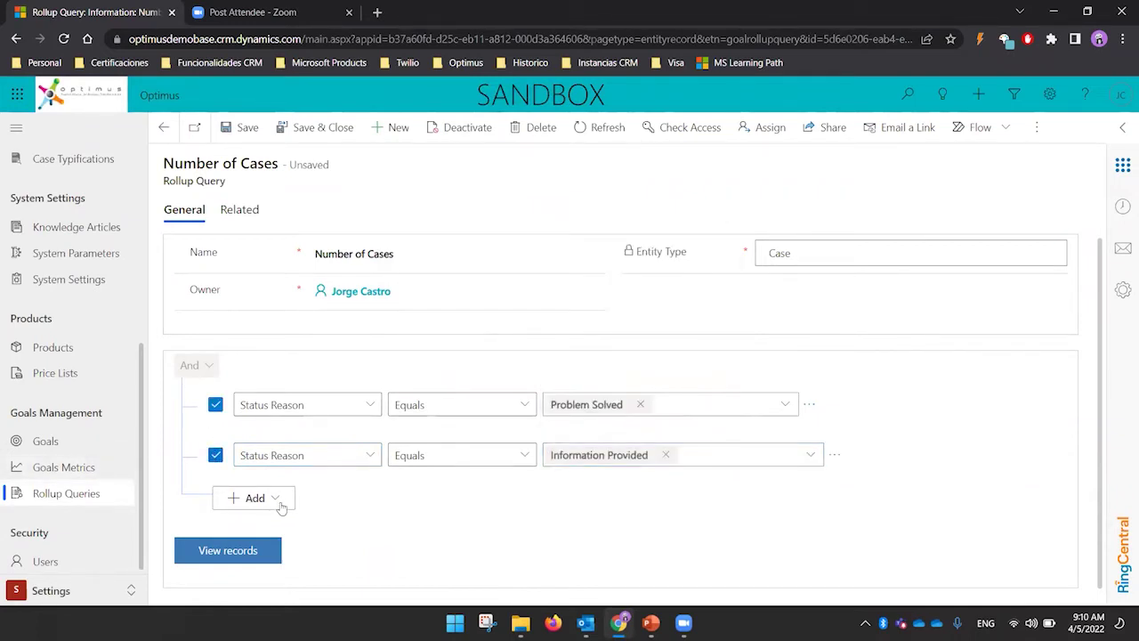
click(215, 405)
click(216, 455)
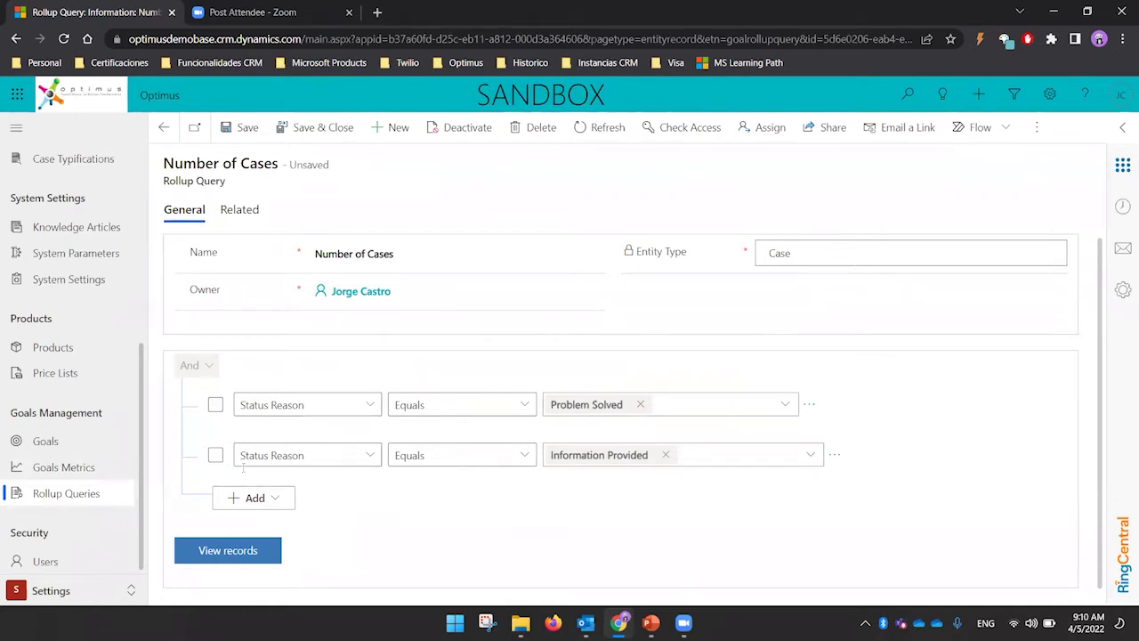
click(286, 498)
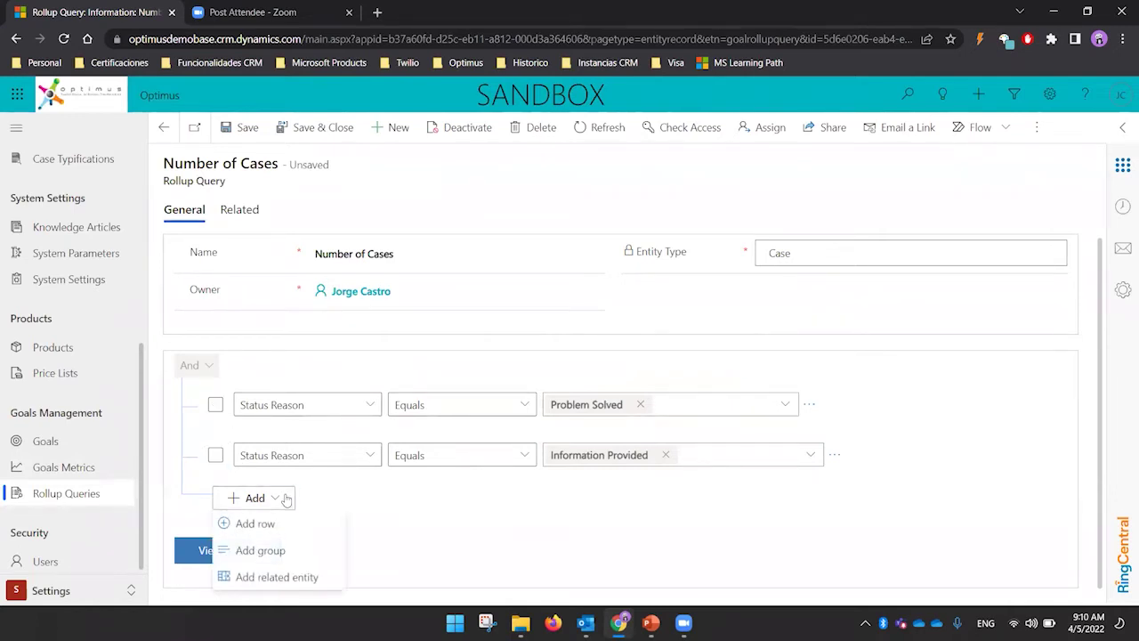
click(831, 453)
click(856, 461)
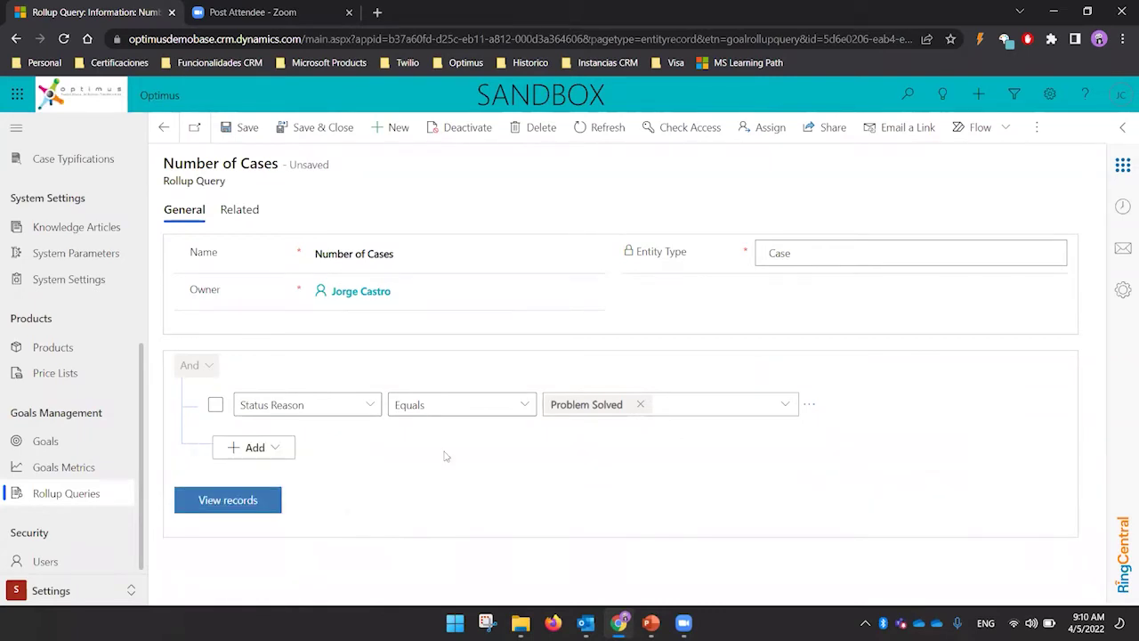
Save and close the Number of Cases rollup query
click(264, 450)
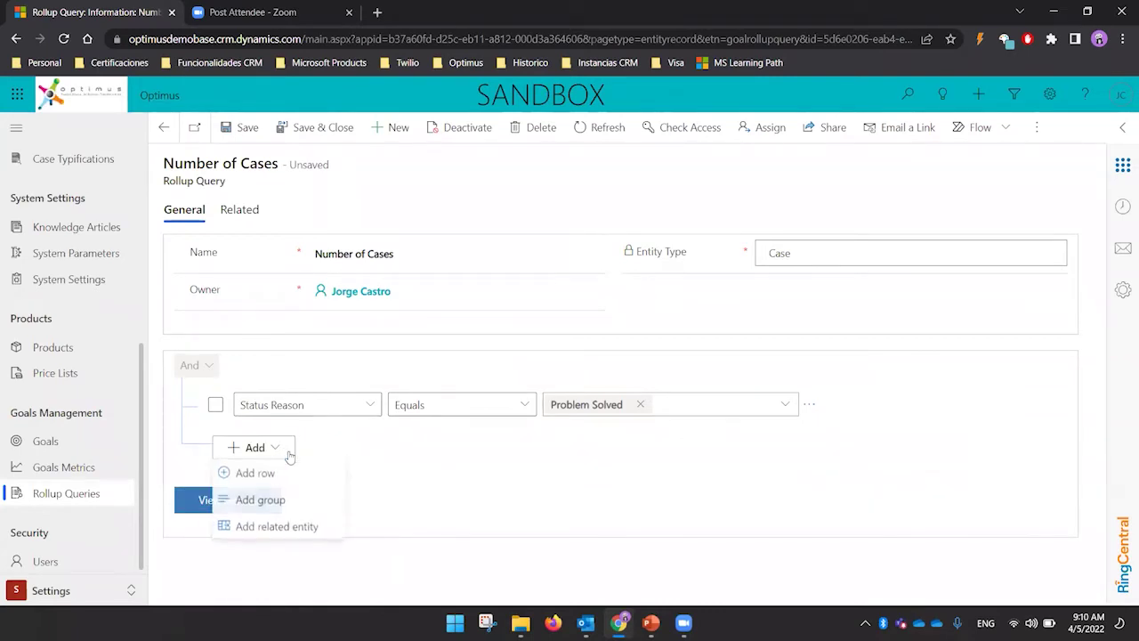
click(458, 481)
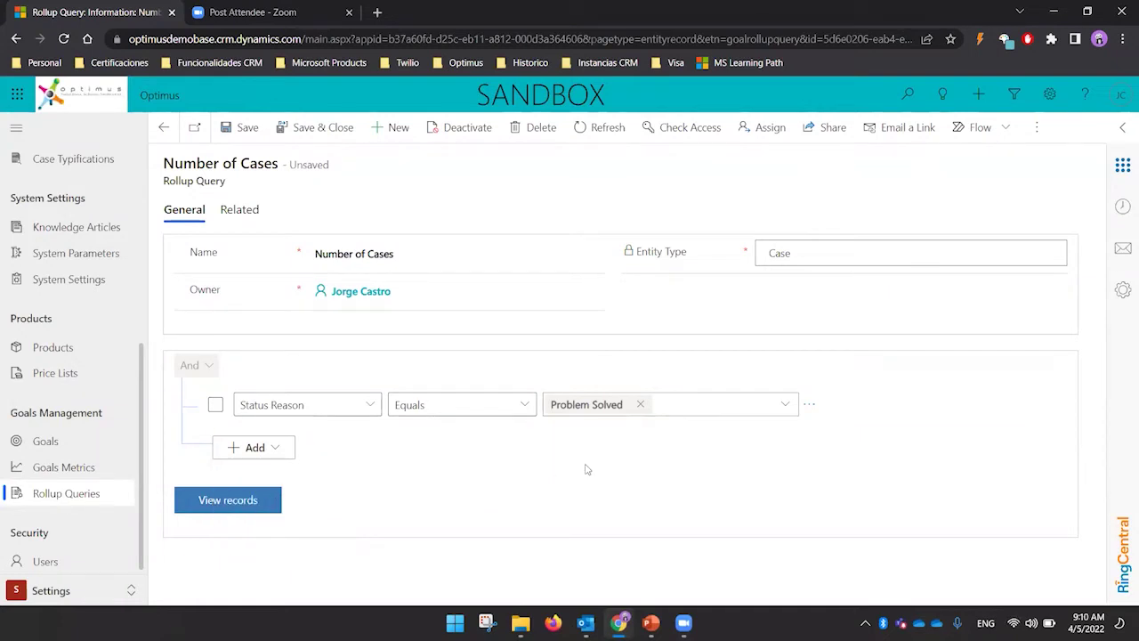
click(306, 131)
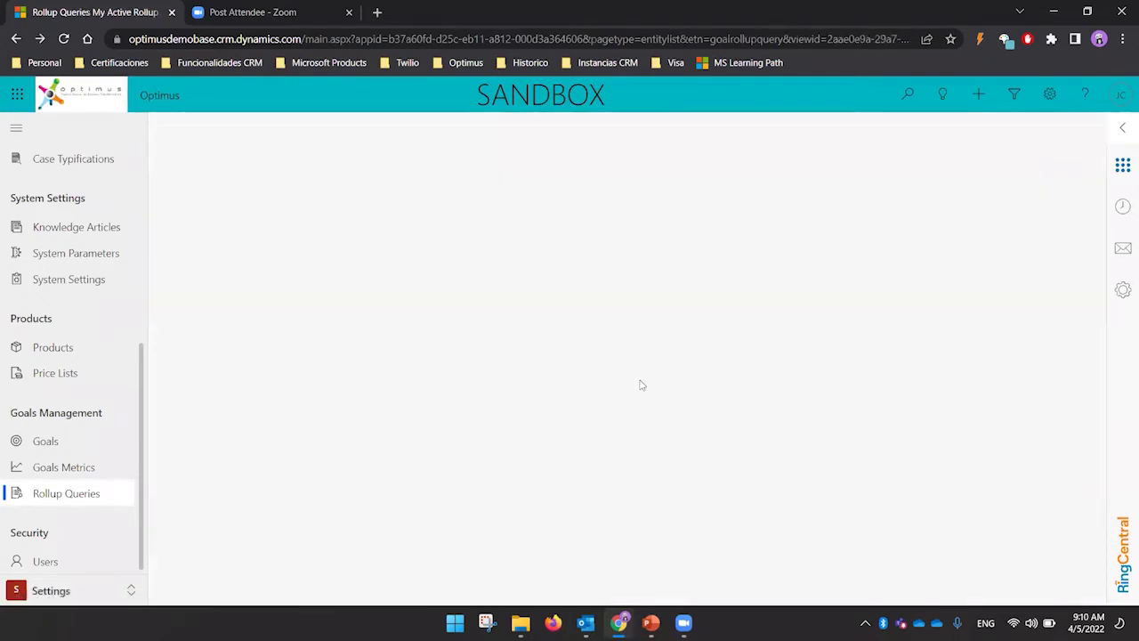
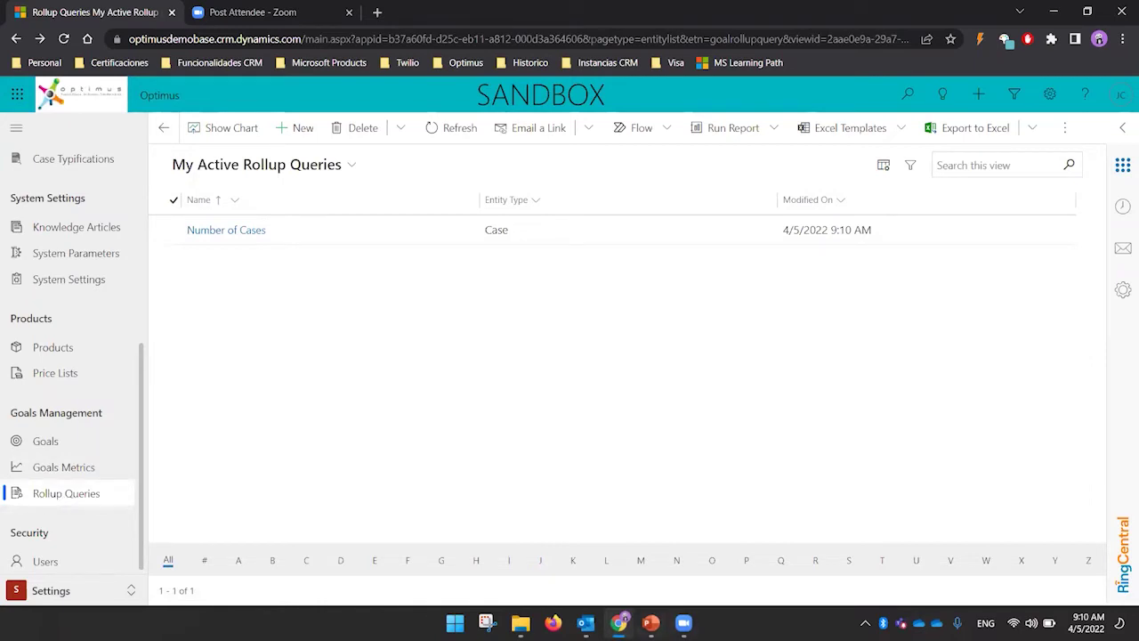
Switch to PowerPoint, present slide 11, look through slides 12 to 14 on rollup queries and goals, and return to the browser
click(651, 622)
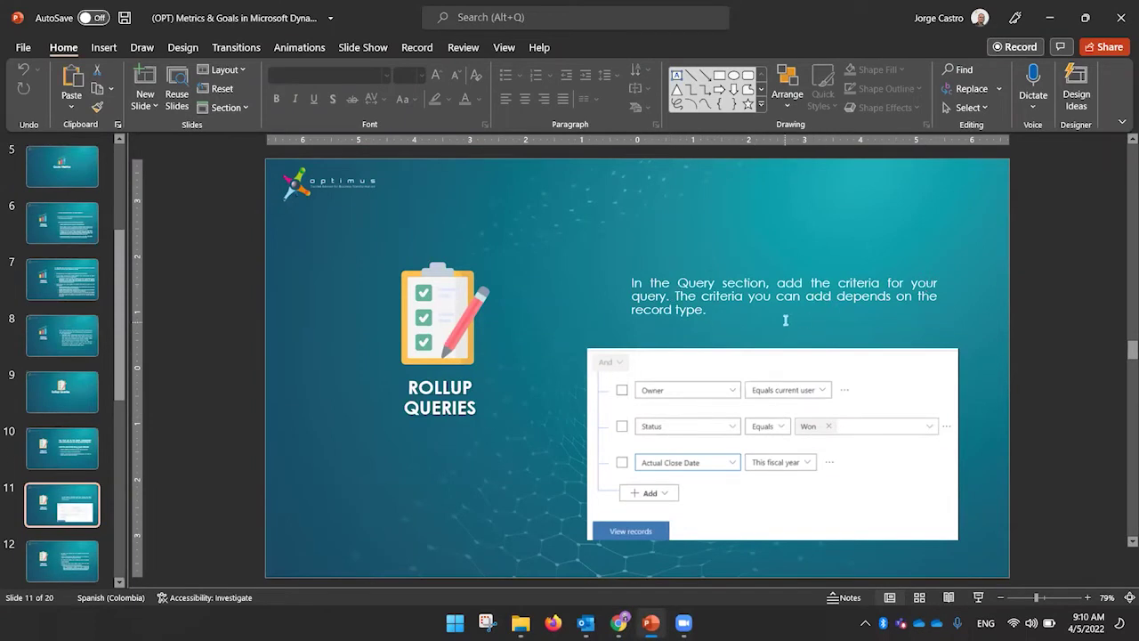
click(978, 598)
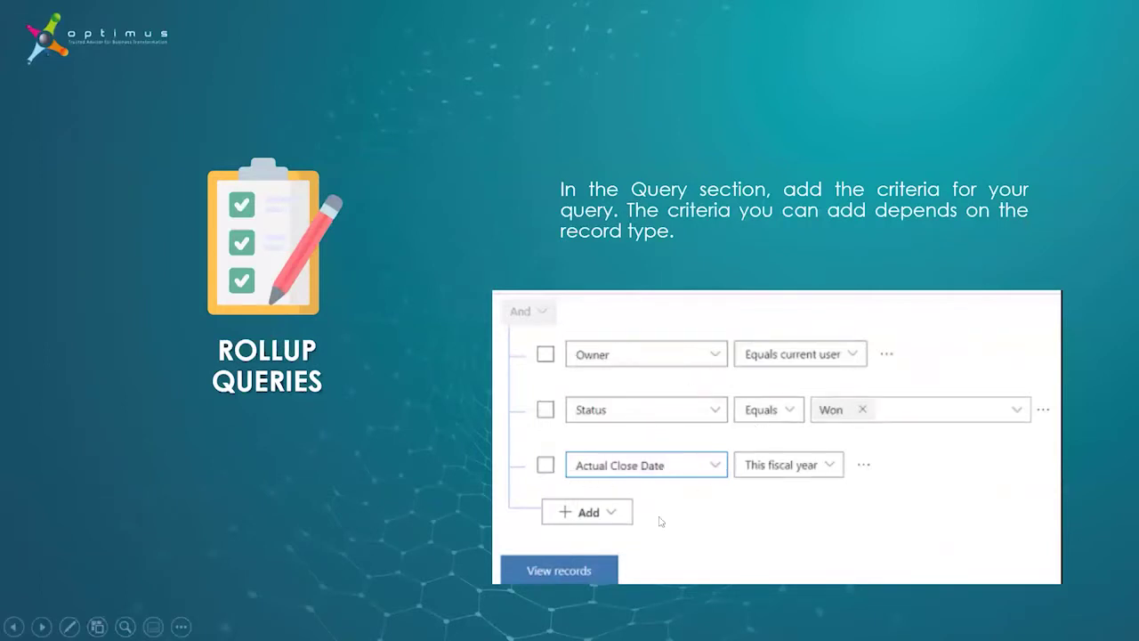
key(Escape)
click(80, 563)
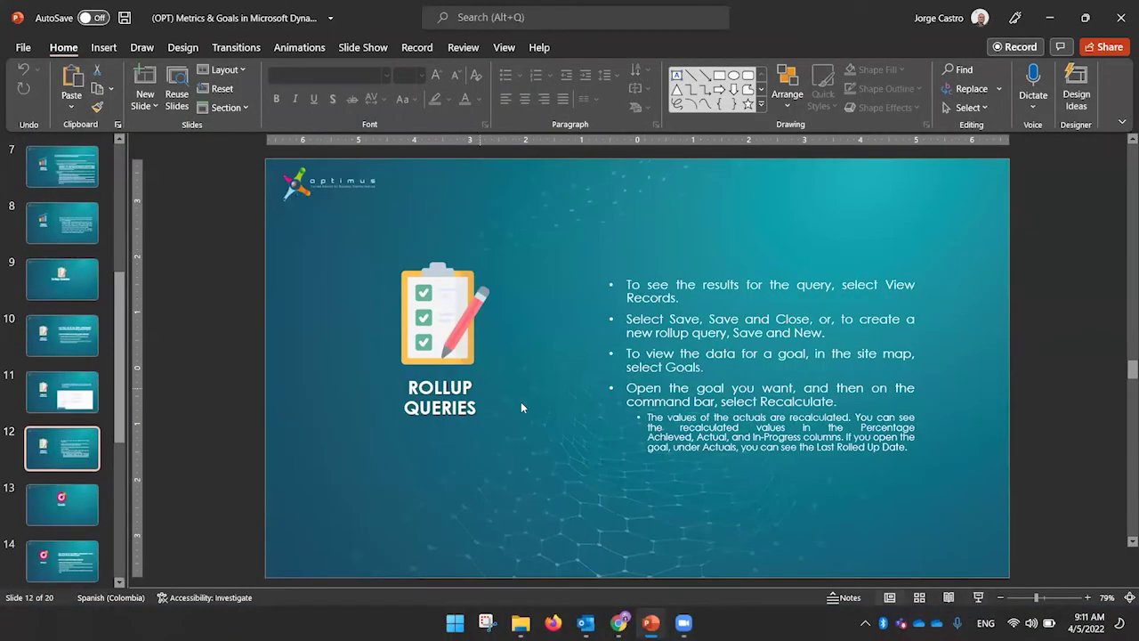
click(80, 512)
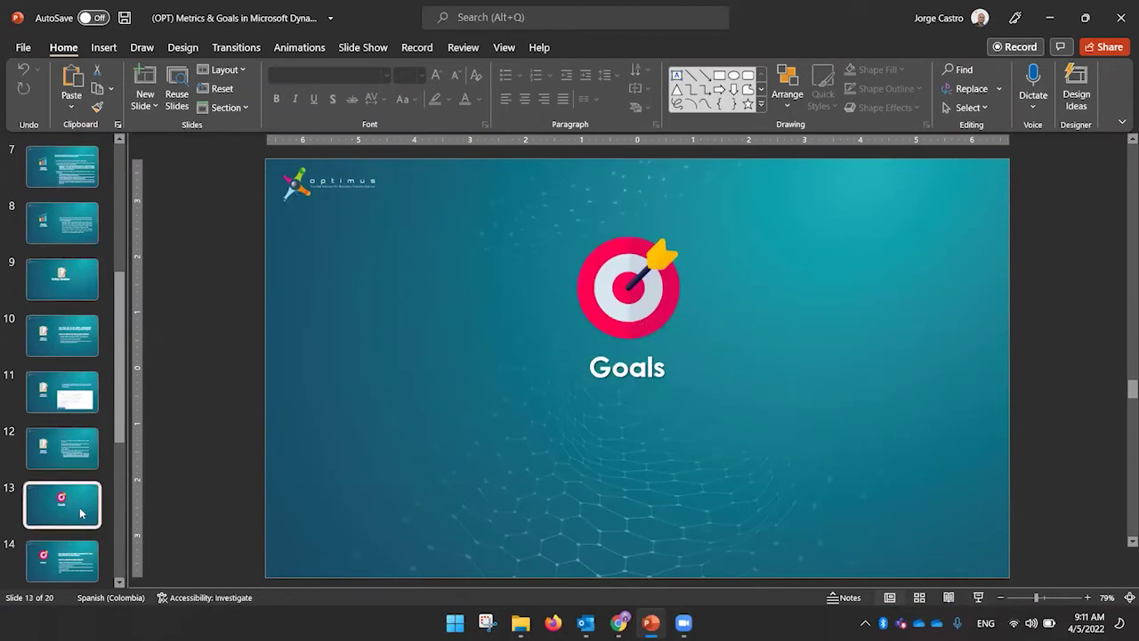
click(62, 558)
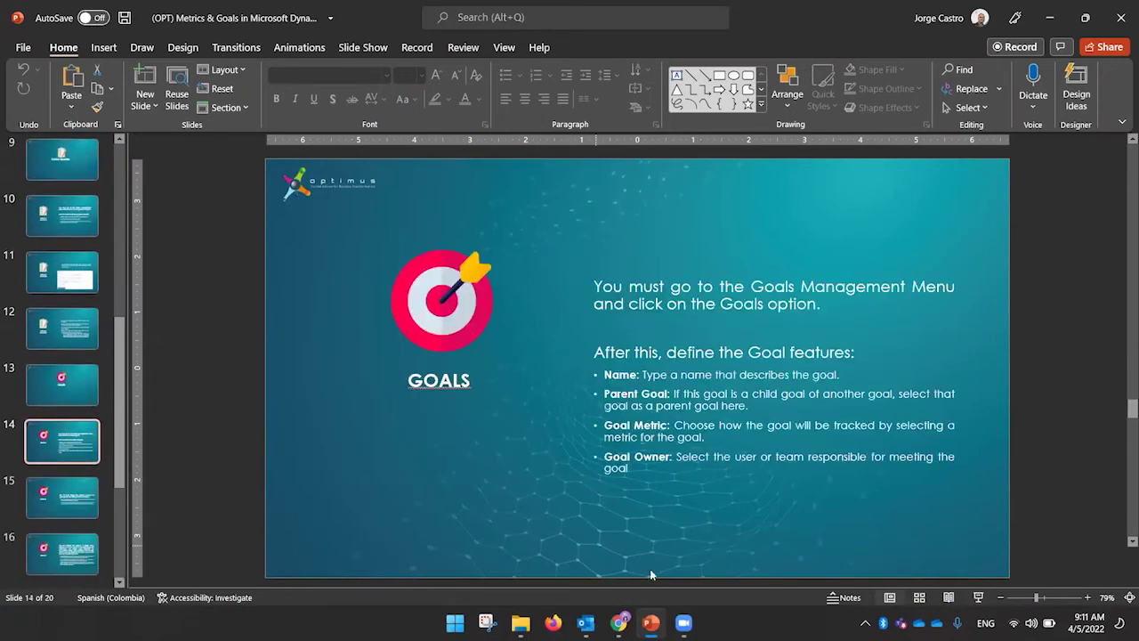
click(618, 623)
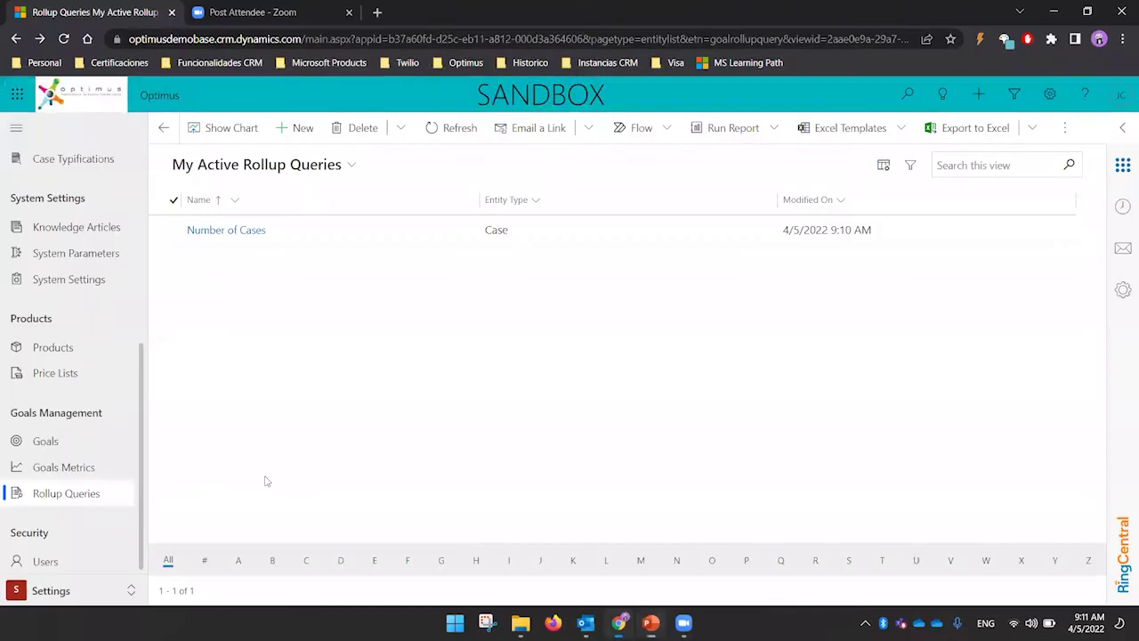
Start a new goal under Goals Management and name it Number of Cases, followed by the owner's first name and Q2 2022
click(48, 443)
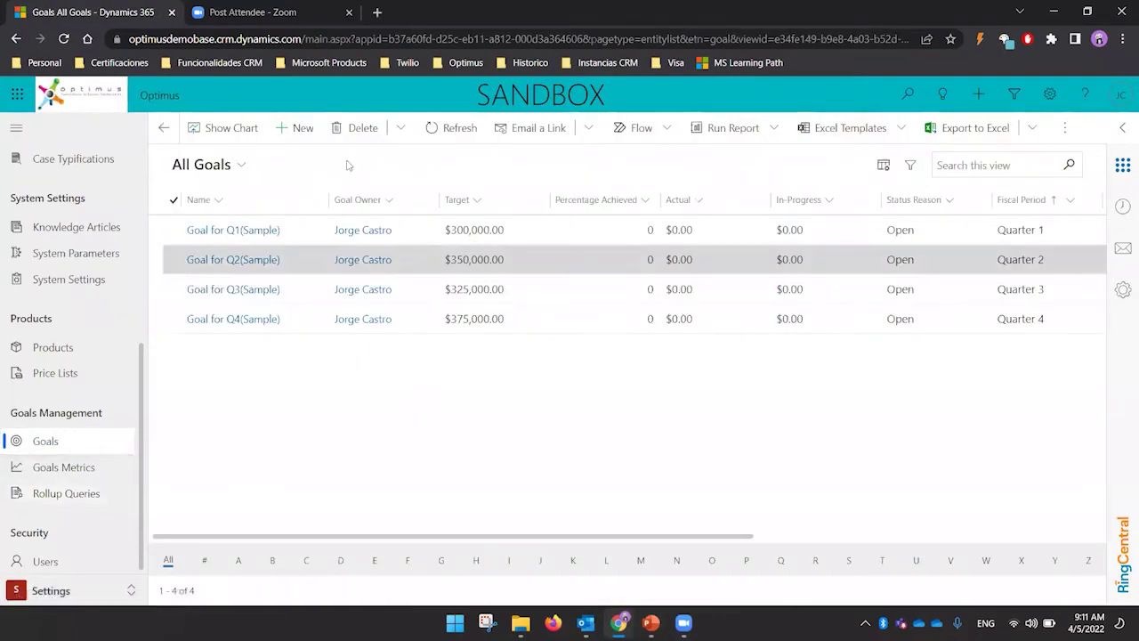
click(301, 129)
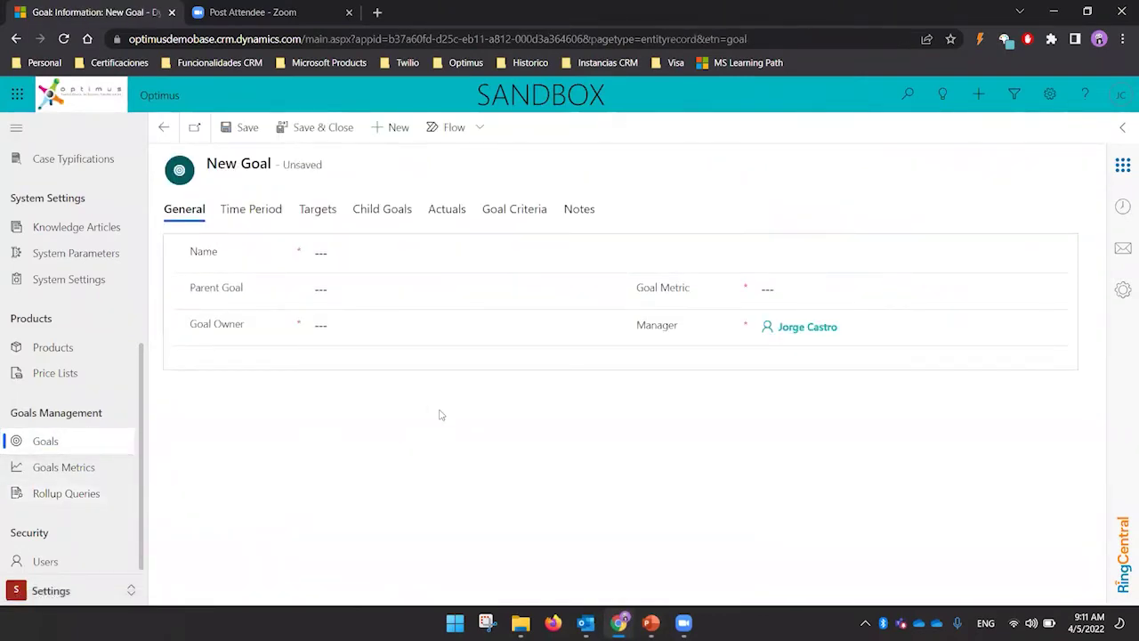
click(374, 252)
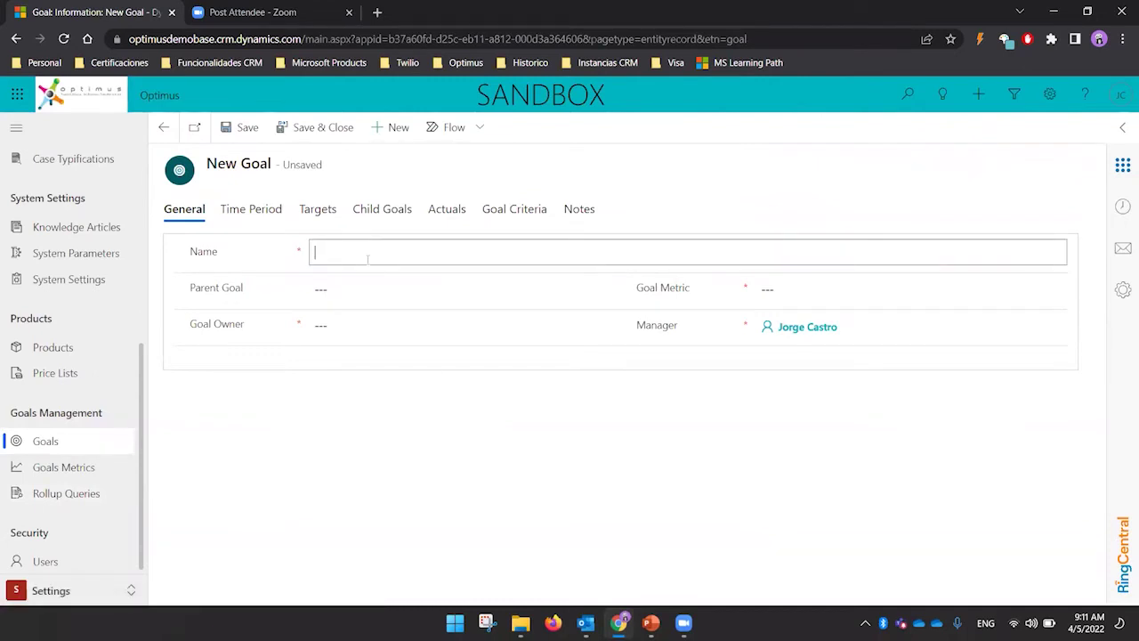
text(NUmero d)
key(ctrl+a)
text(Number of Cases - Jorge)
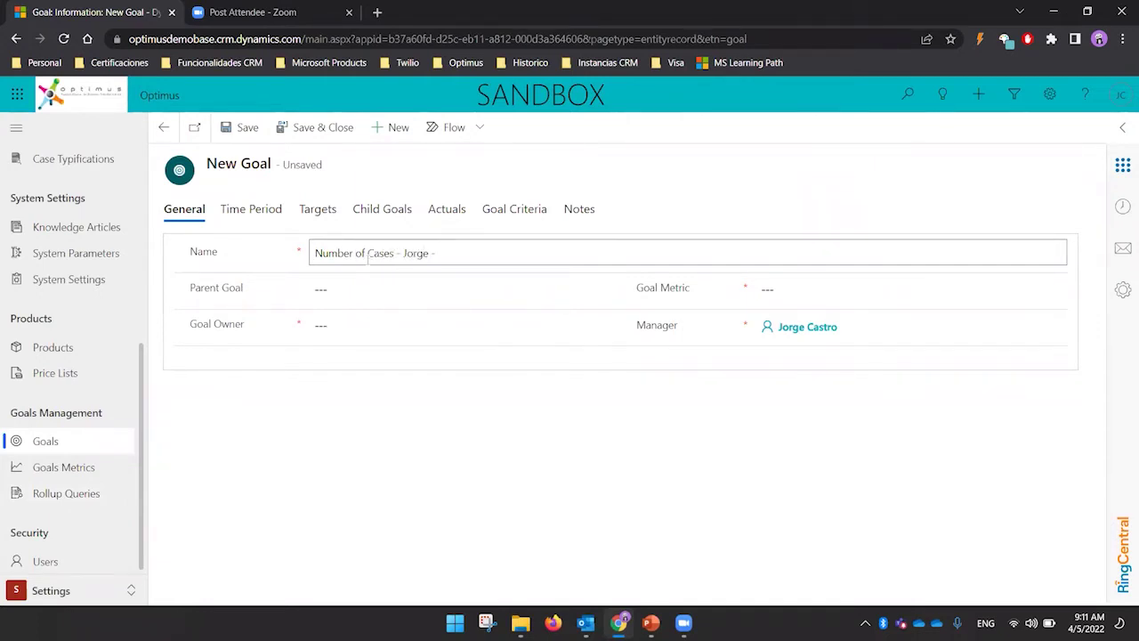
text( - Q3 2020)
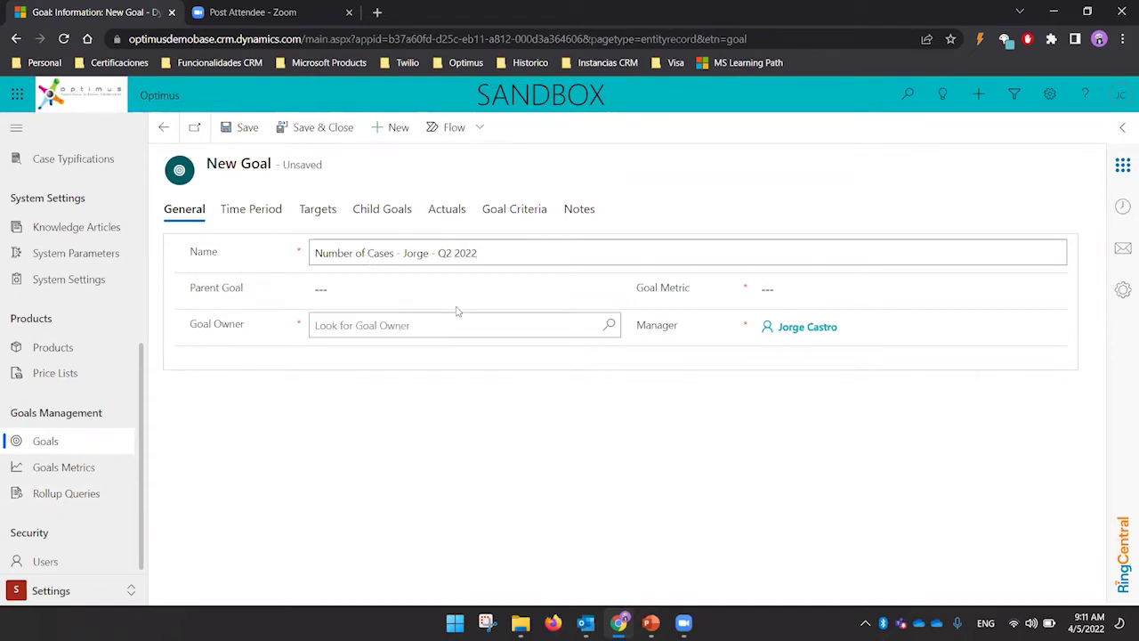
Leave the parent goal empty and set the new goal's metric to Number of Resolved Cases
click(487, 290)
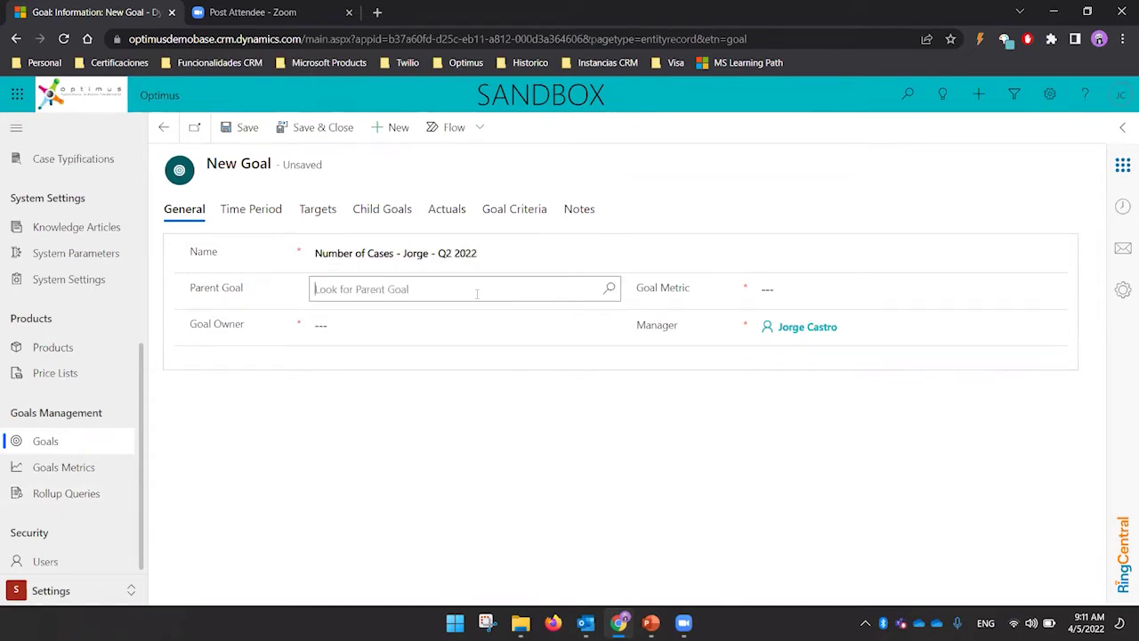
click(798, 283)
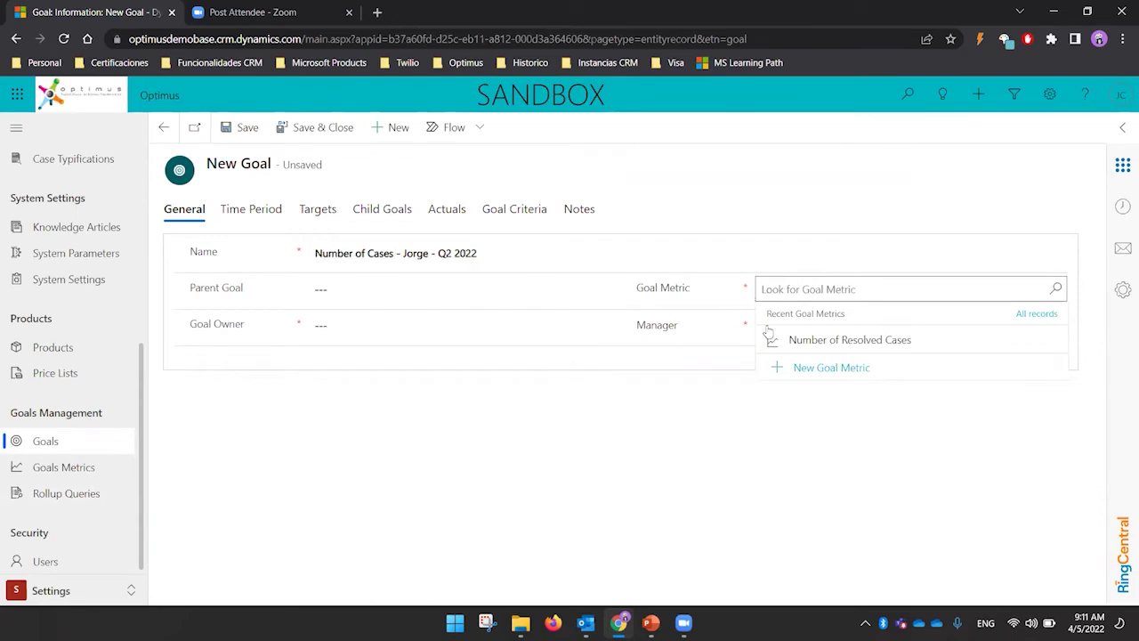
click(874, 346)
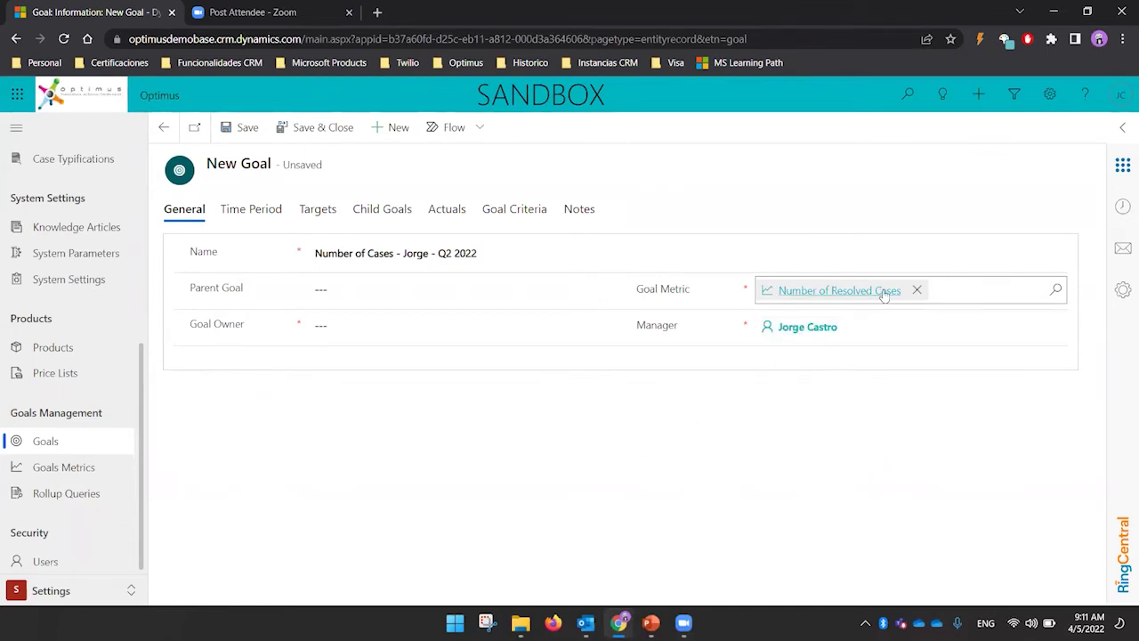
Set the new goal's owner to the same user as its manager
click(509, 325)
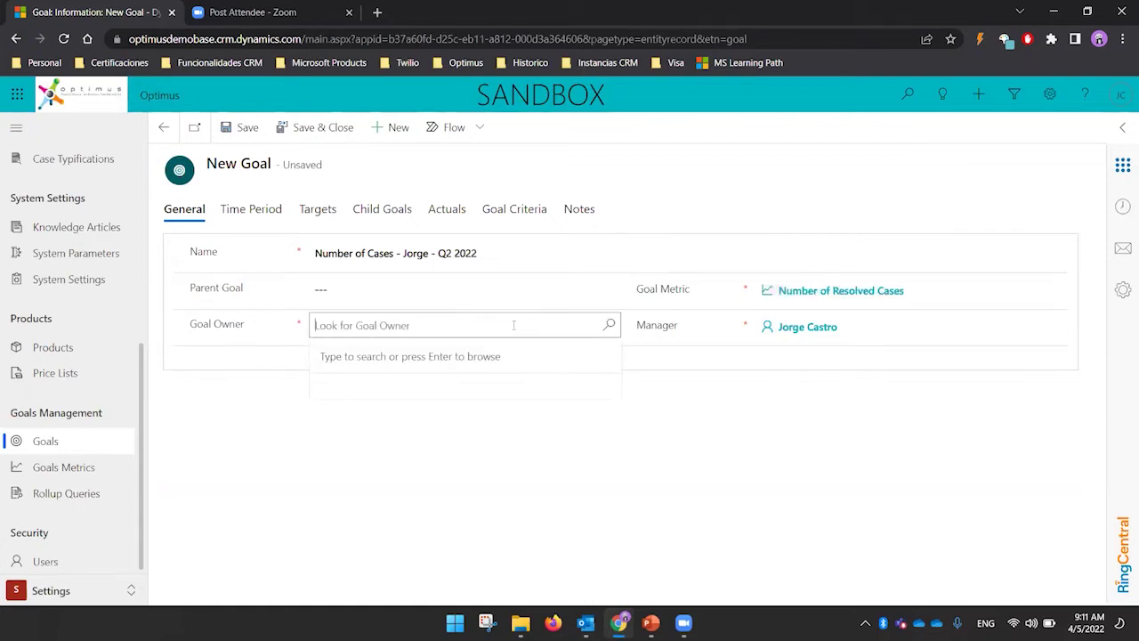
key(Return)
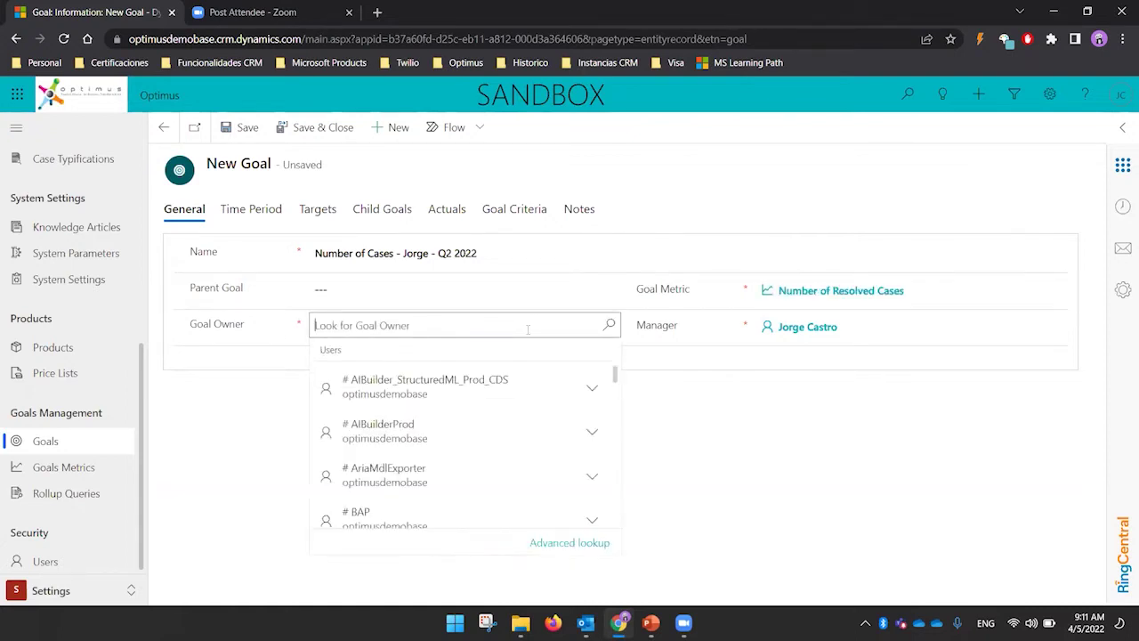
text(jorge)
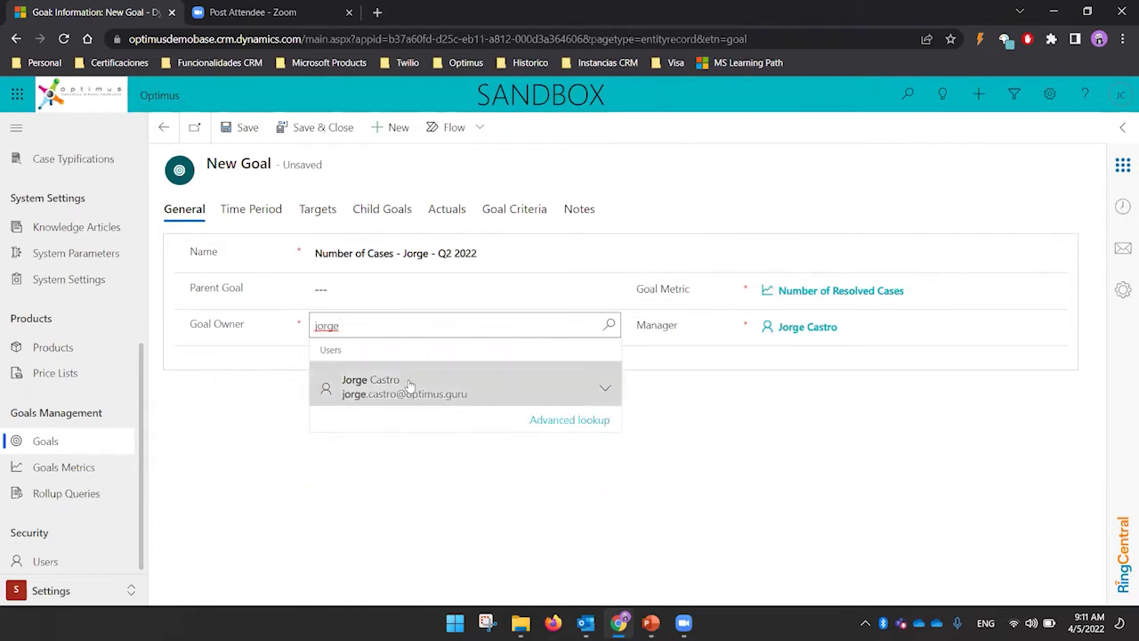
click(412, 386)
Replace the first name in the goal's name with the first name of a different owner
click(419, 253)
double_click(418, 253)
text(Carolina)
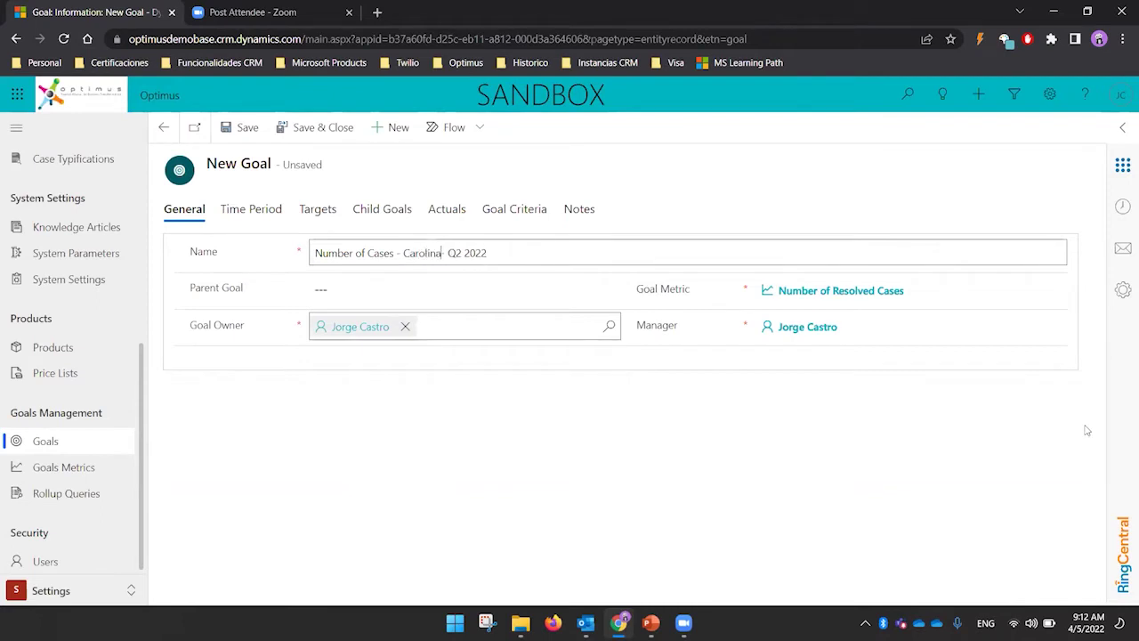
Change the goal owner to the user whose first name is in the goal's name, and save the goal
click(405, 327)
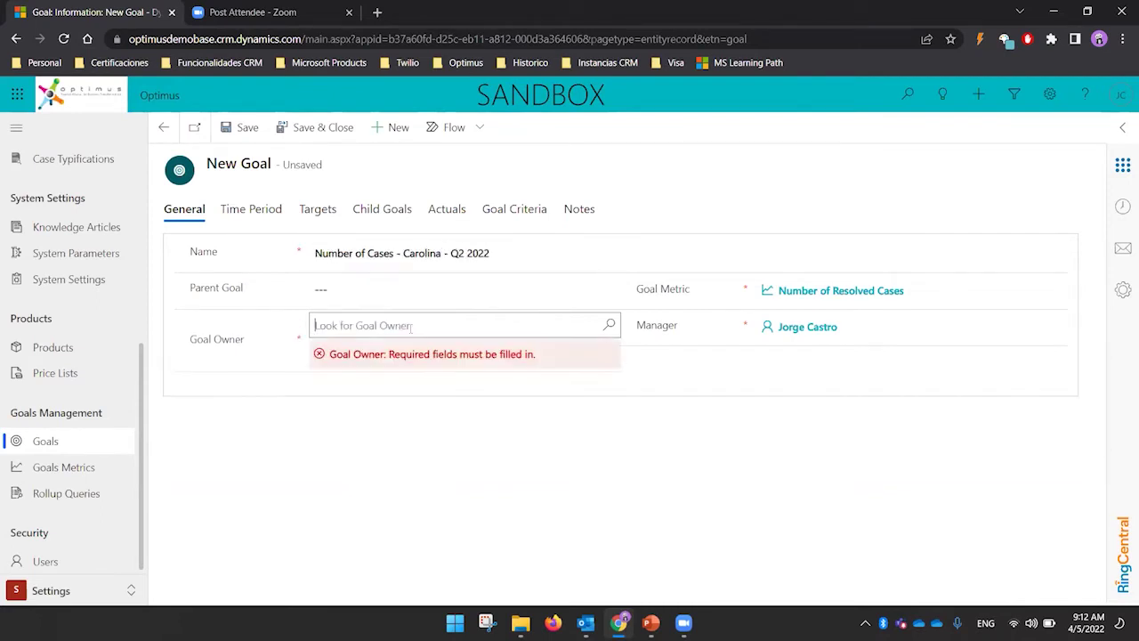
text(carolina)
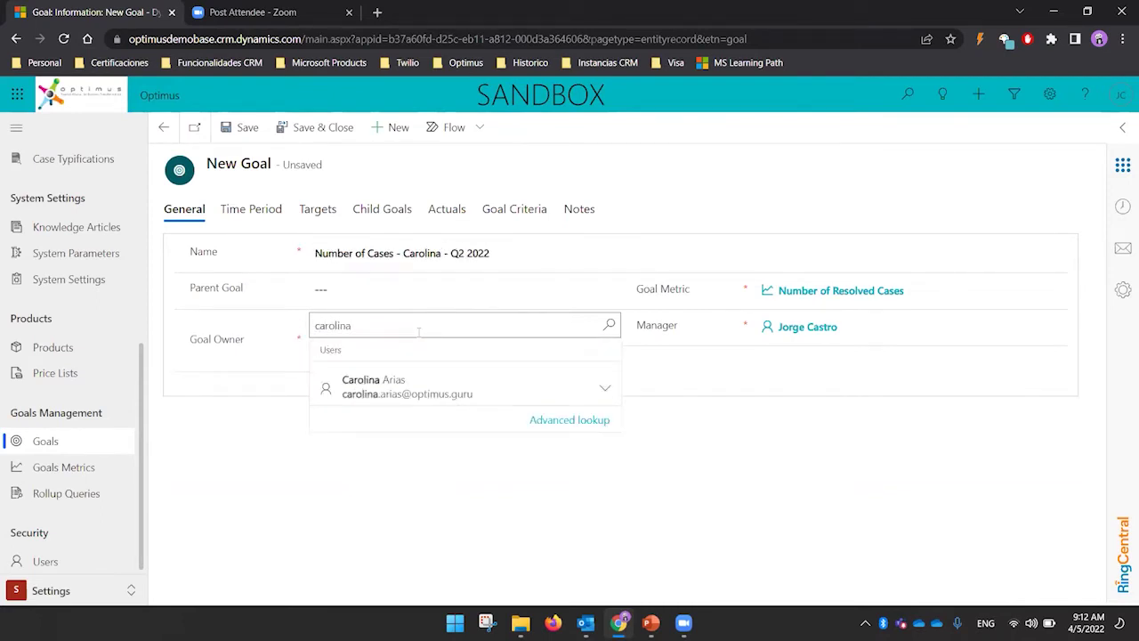
click(396, 382)
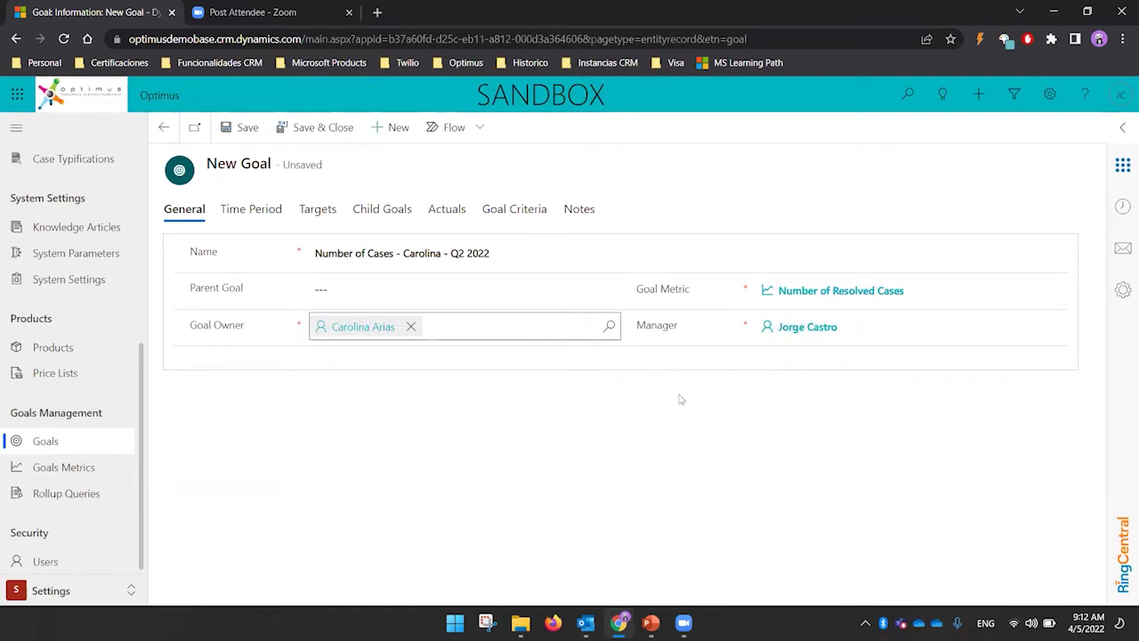
click(247, 130)
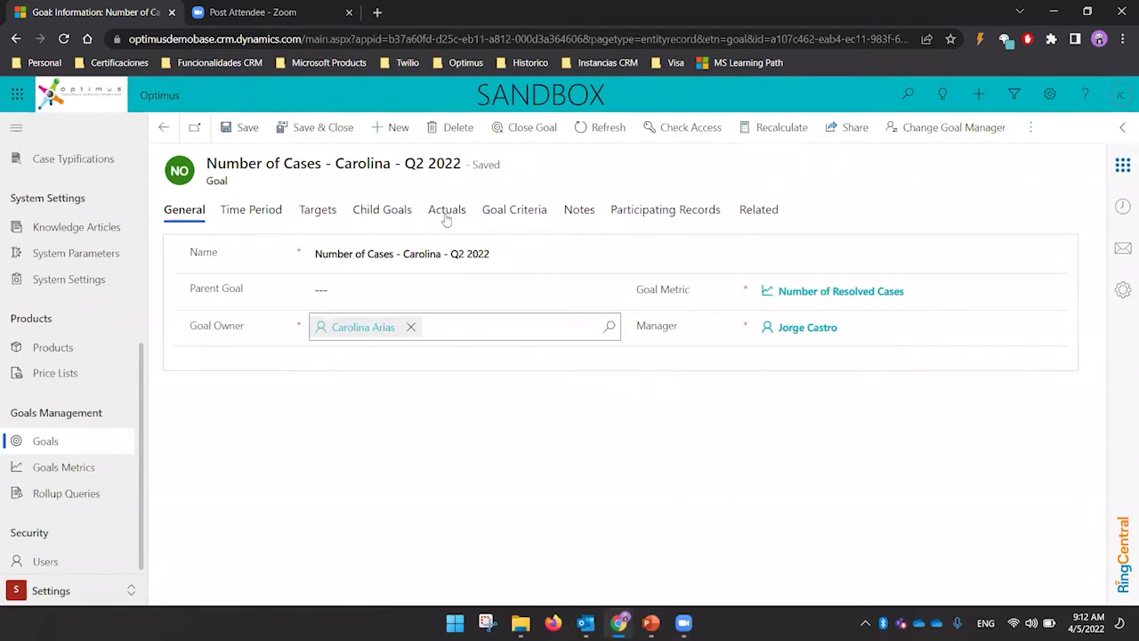
Try Custom Period as the goal's period type and restore it to Fiscal Period
click(249, 212)
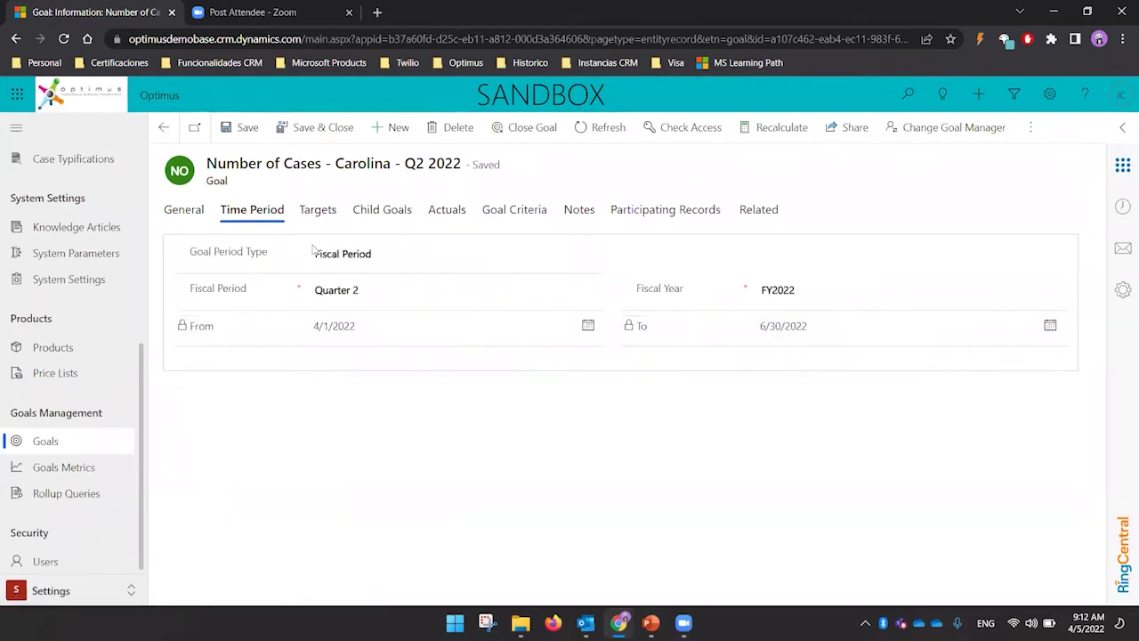
click(369, 292)
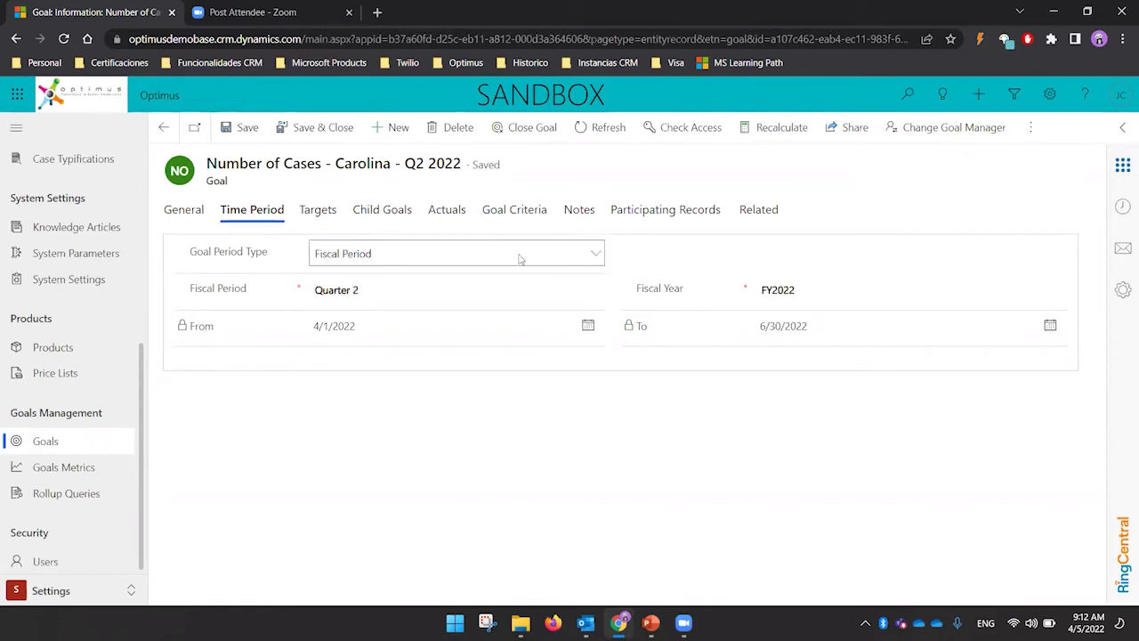
click(532, 257)
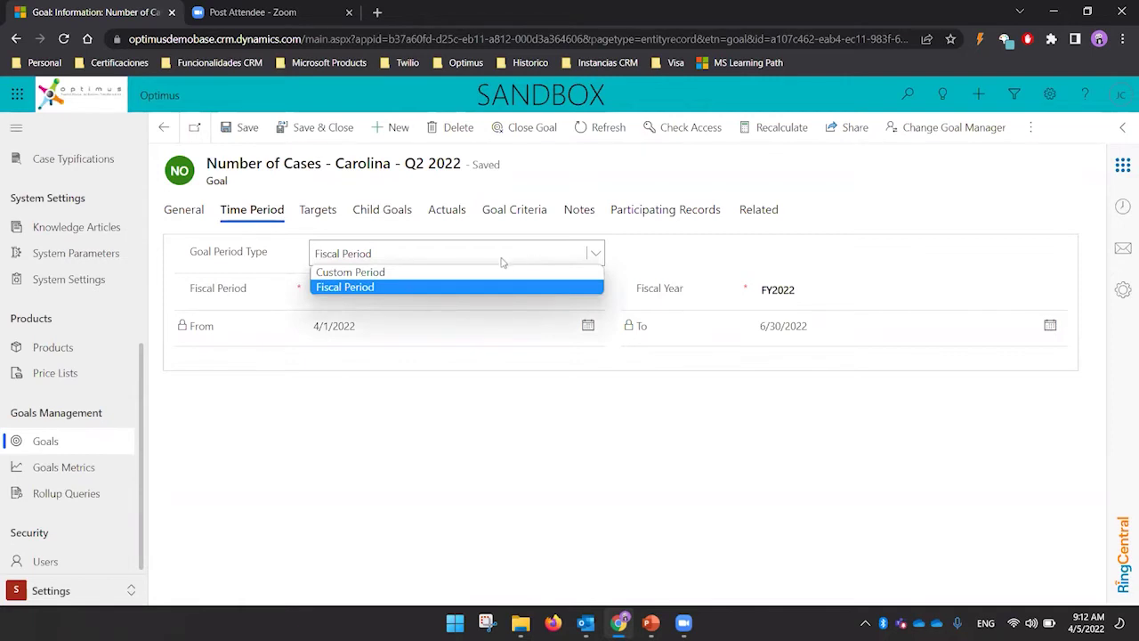
click(377, 274)
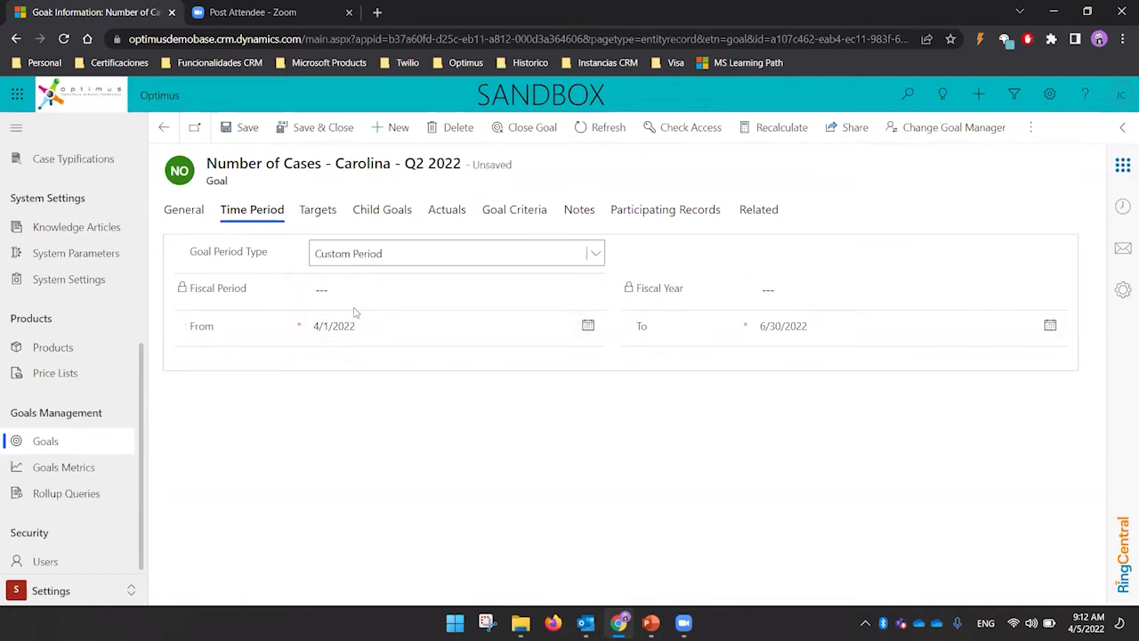
click(598, 257)
click(372, 288)
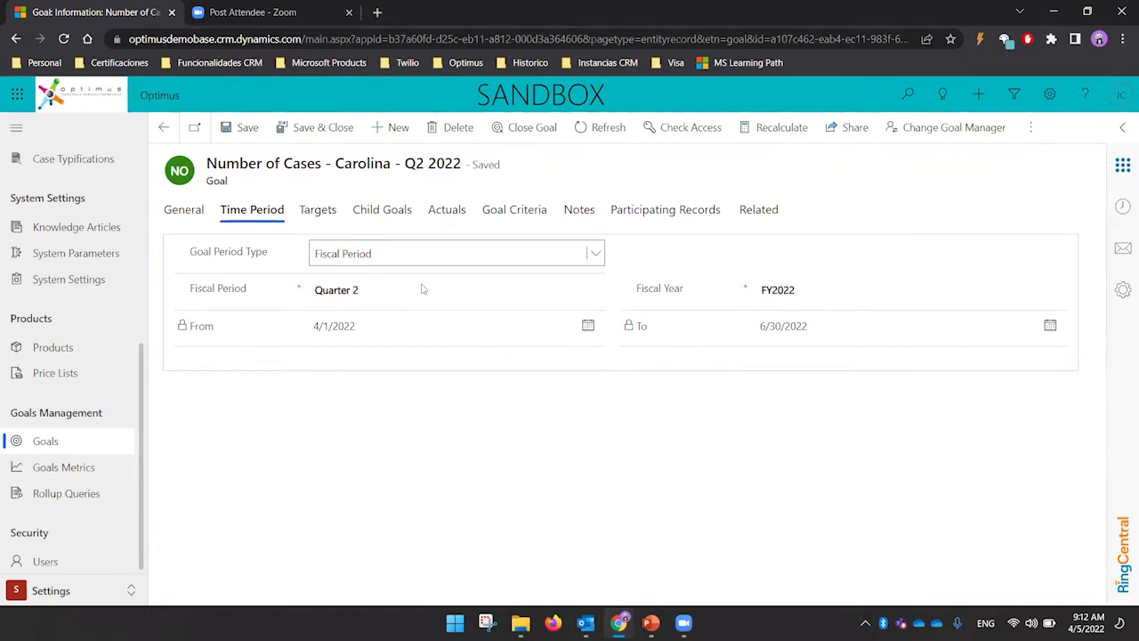
Set the goal's integer target to 90
click(318, 211)
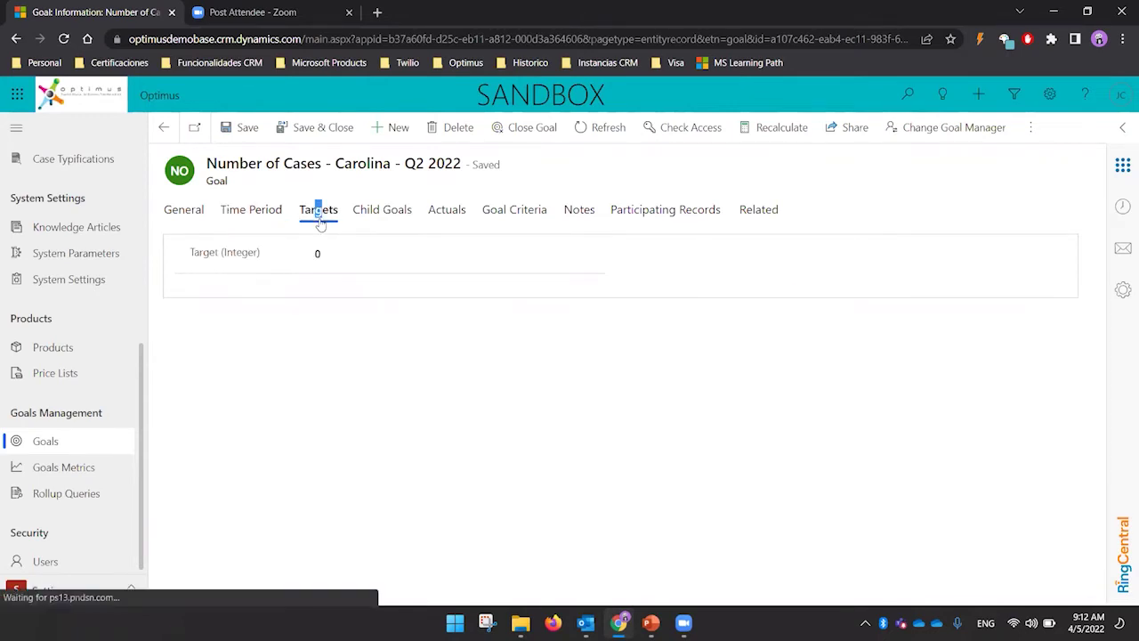
click(357, 255)
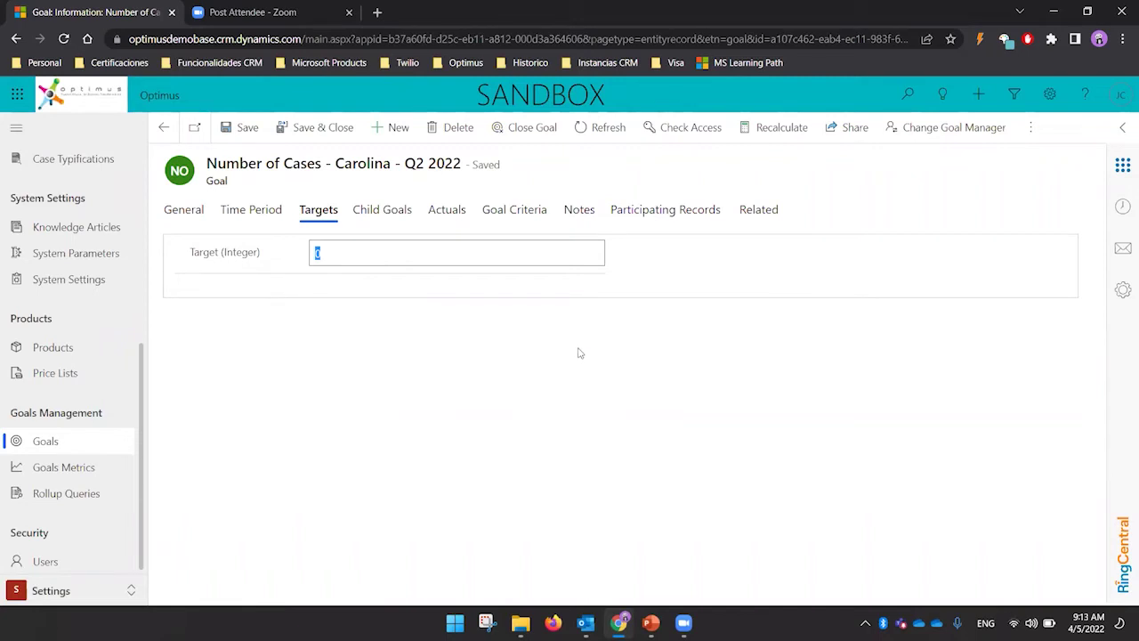
text(90)
Look over the child goals and actuals, and recalculate the goal to check its updated actuals
click(389, 217)
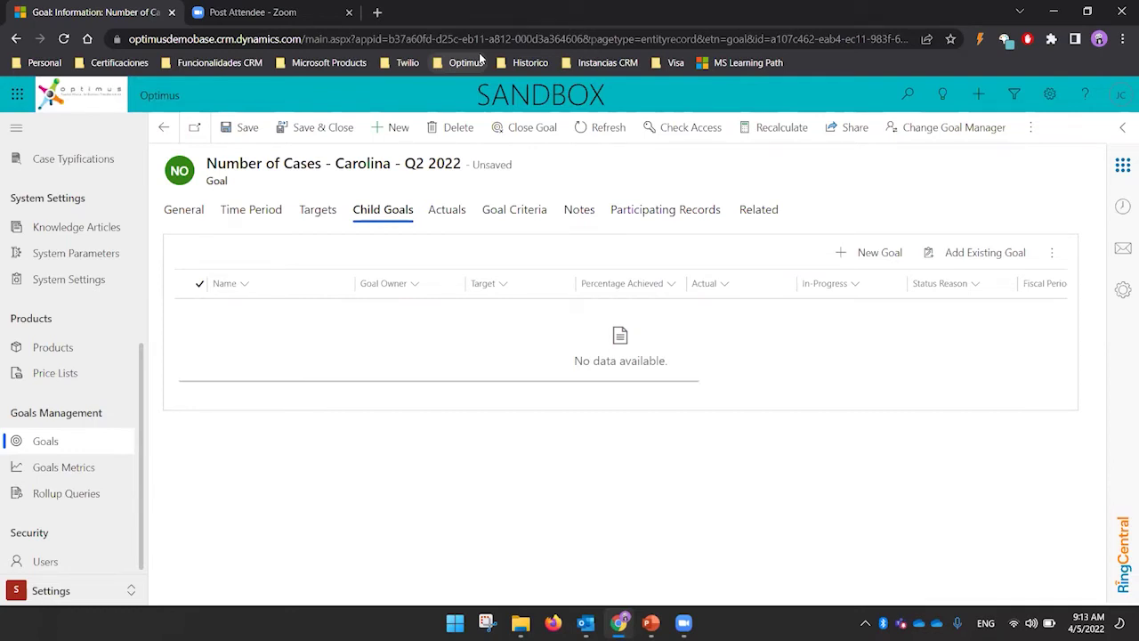
click(454, 211)
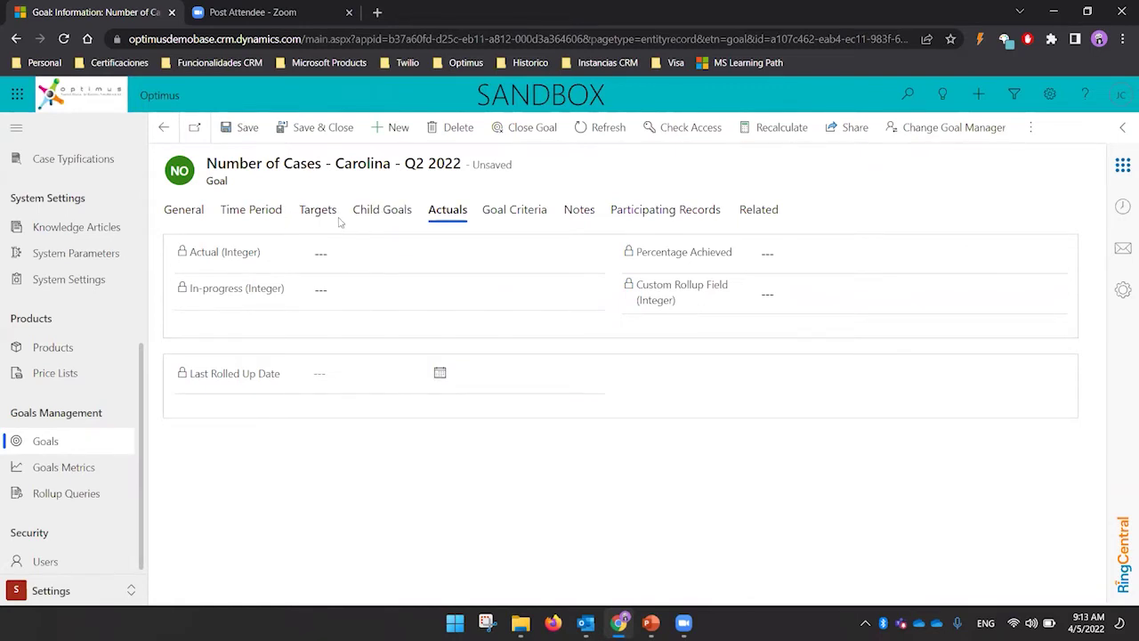
click(189, 217)
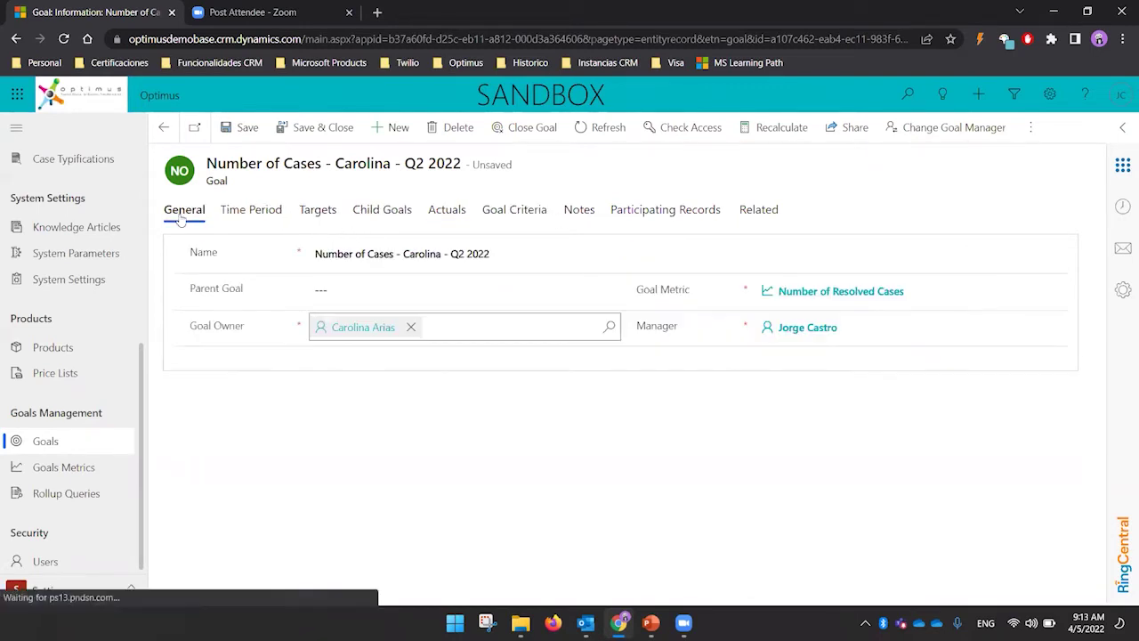
click(781, 127)
click(611, 419)
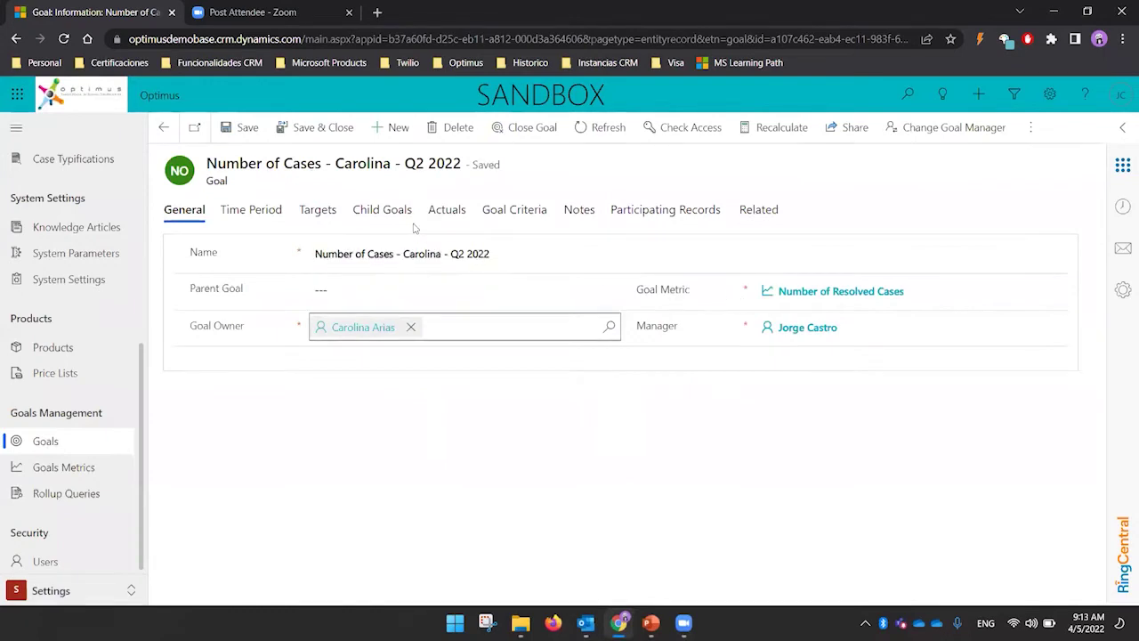
click(436, 210)
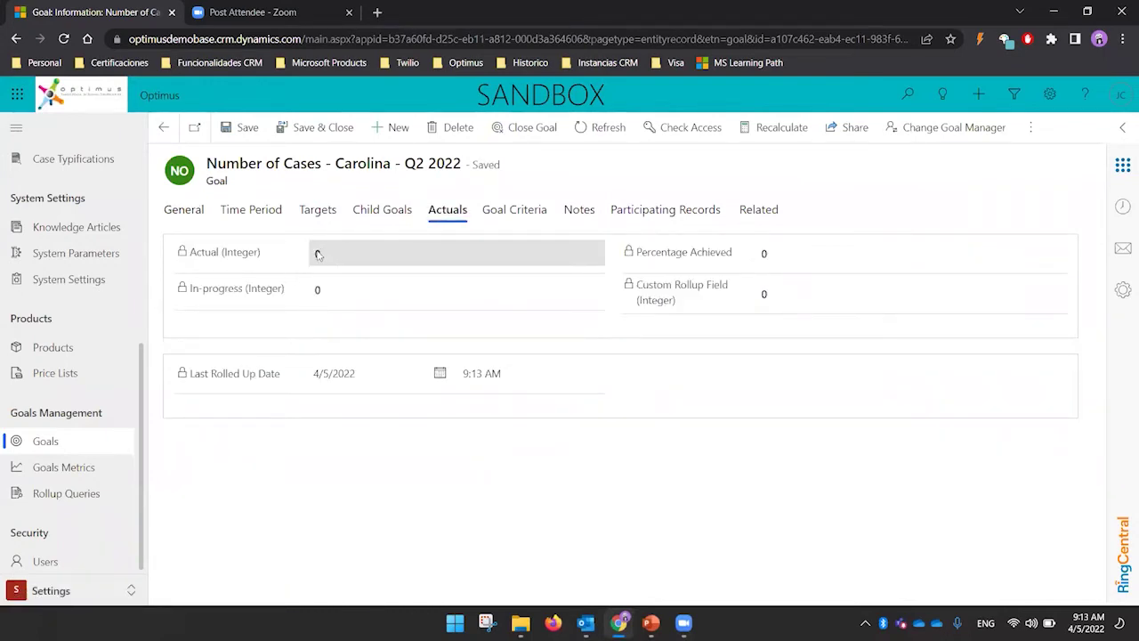
Review the goal criteria, including the rollup query and record set options, and the participating records
click(500, 214)
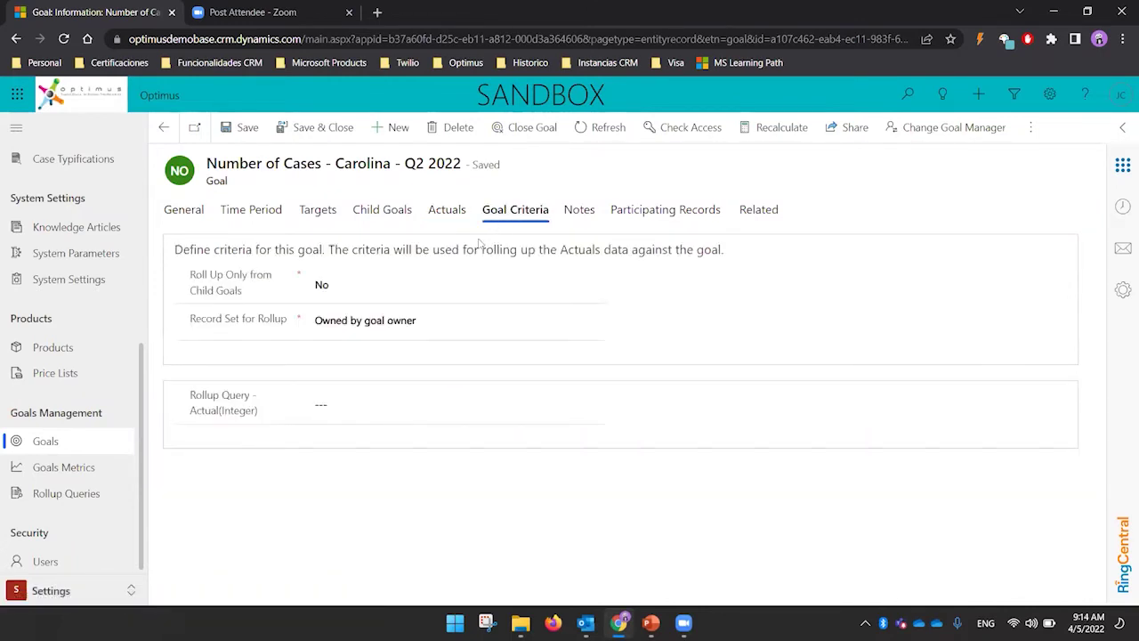
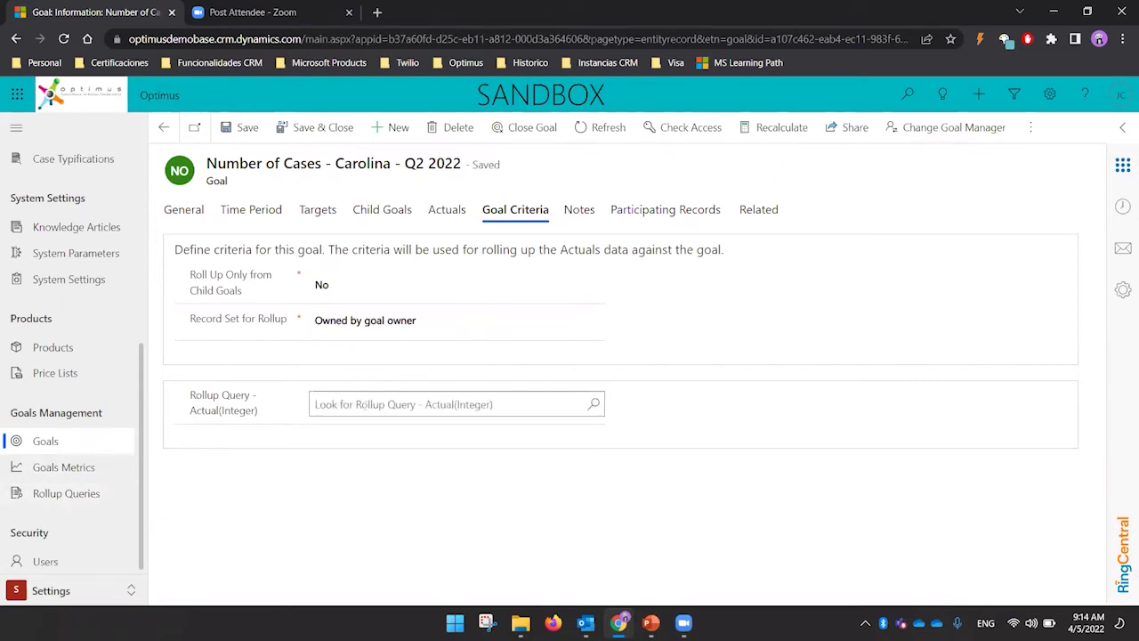
click(364, 404)
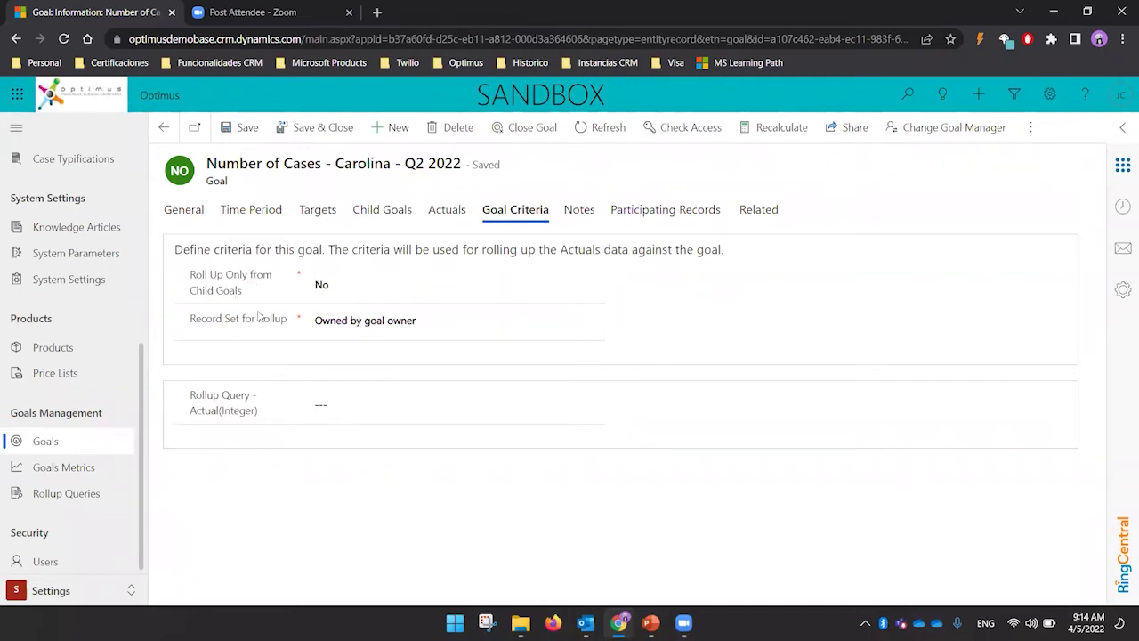
mouse_move(258, 316)
click(337, 327)
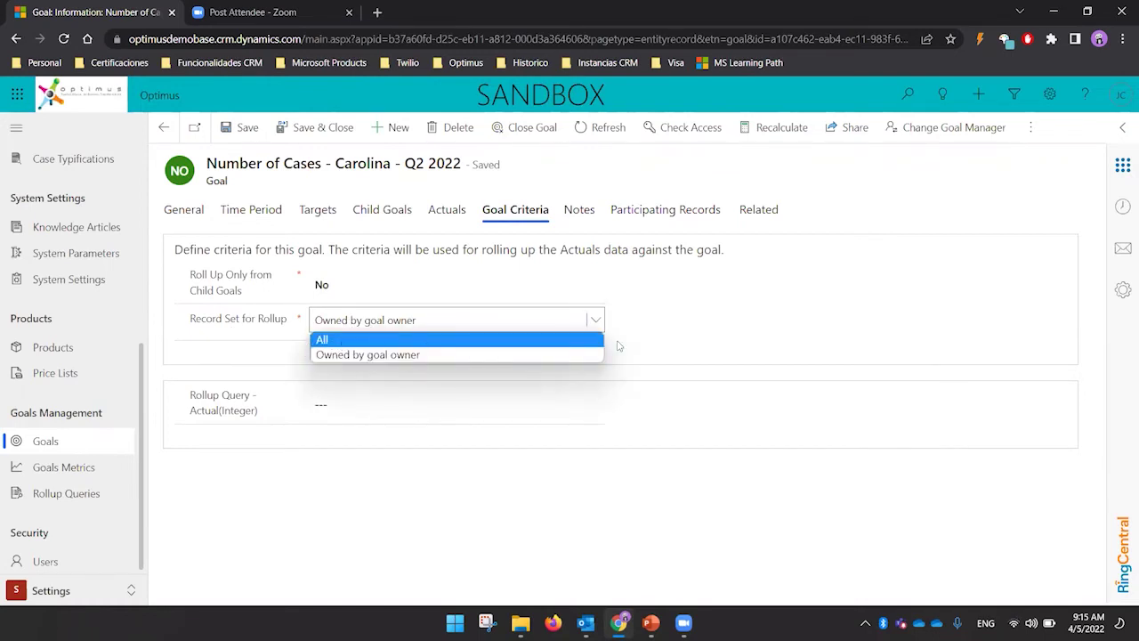
click(677, 335)
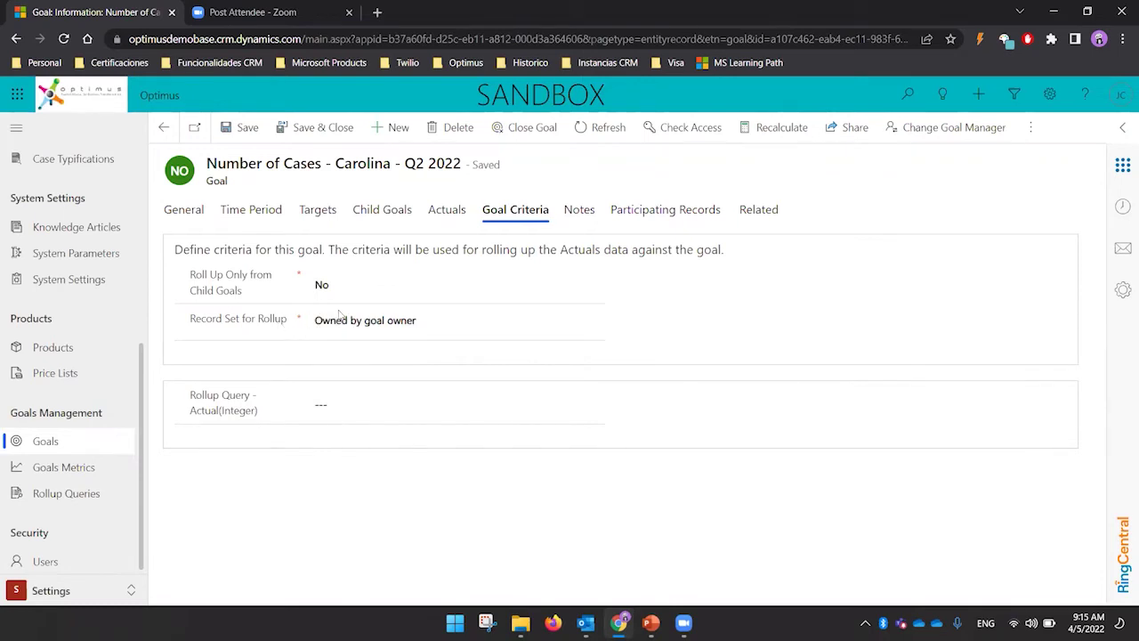
click(659, 212)
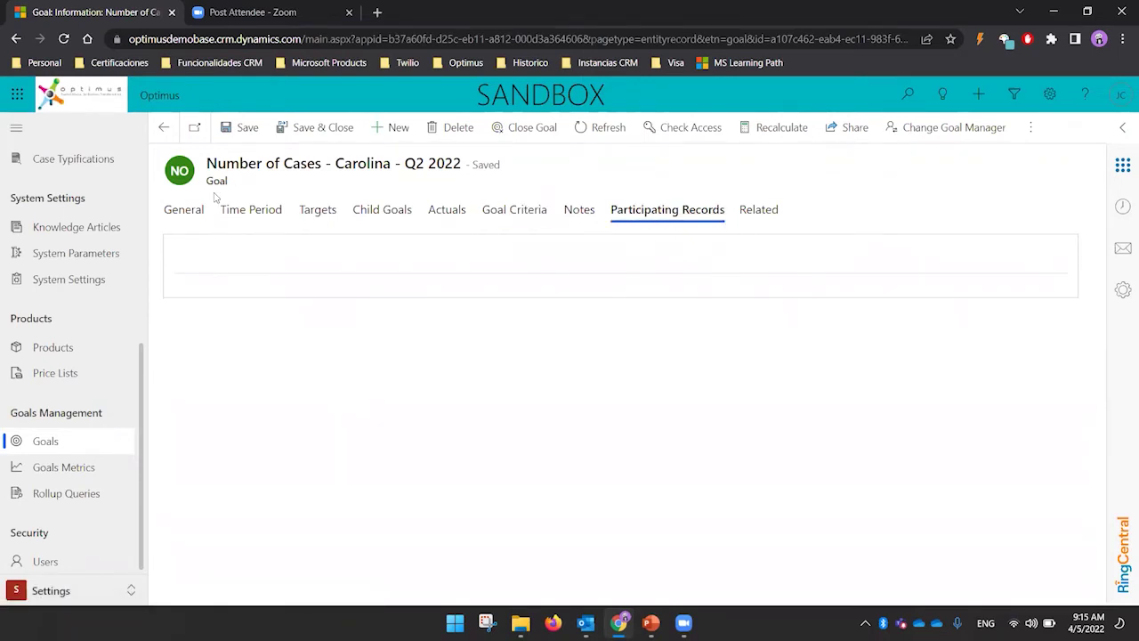
click(184, 211)
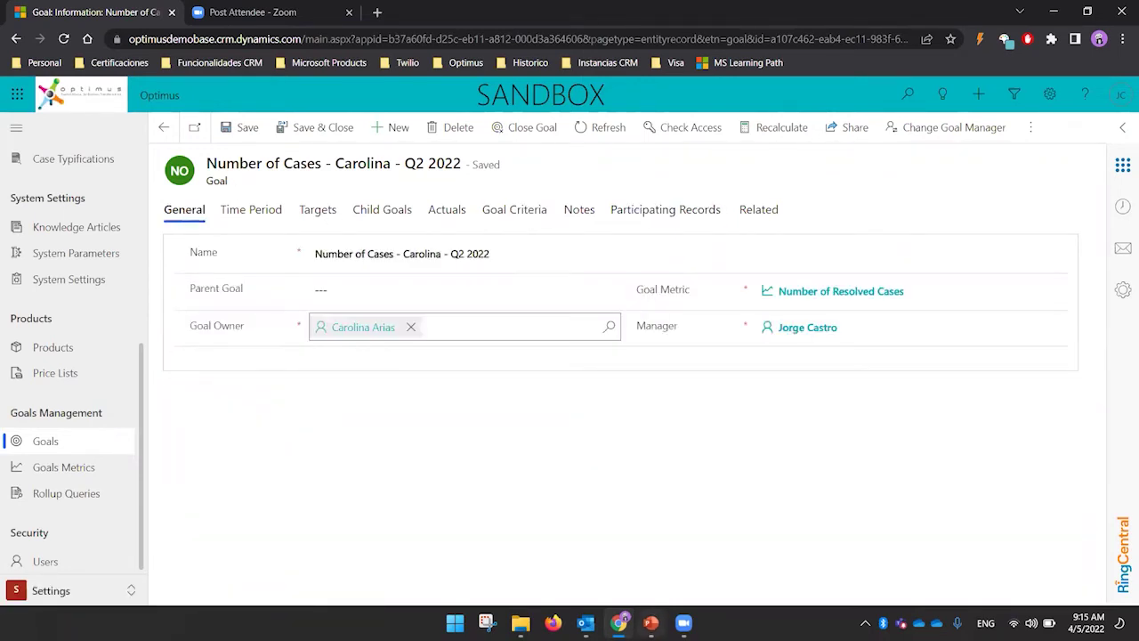
Switch to PowerPoint and resume the slideshow at the Goals slide
key(alt+Tab)
click(983, 594)
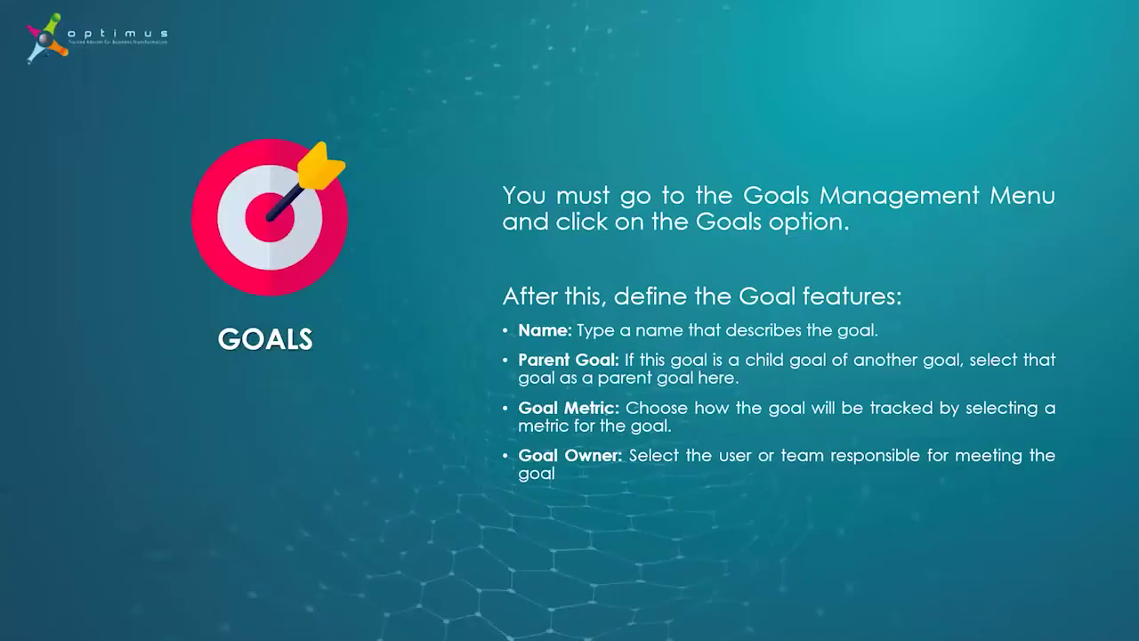